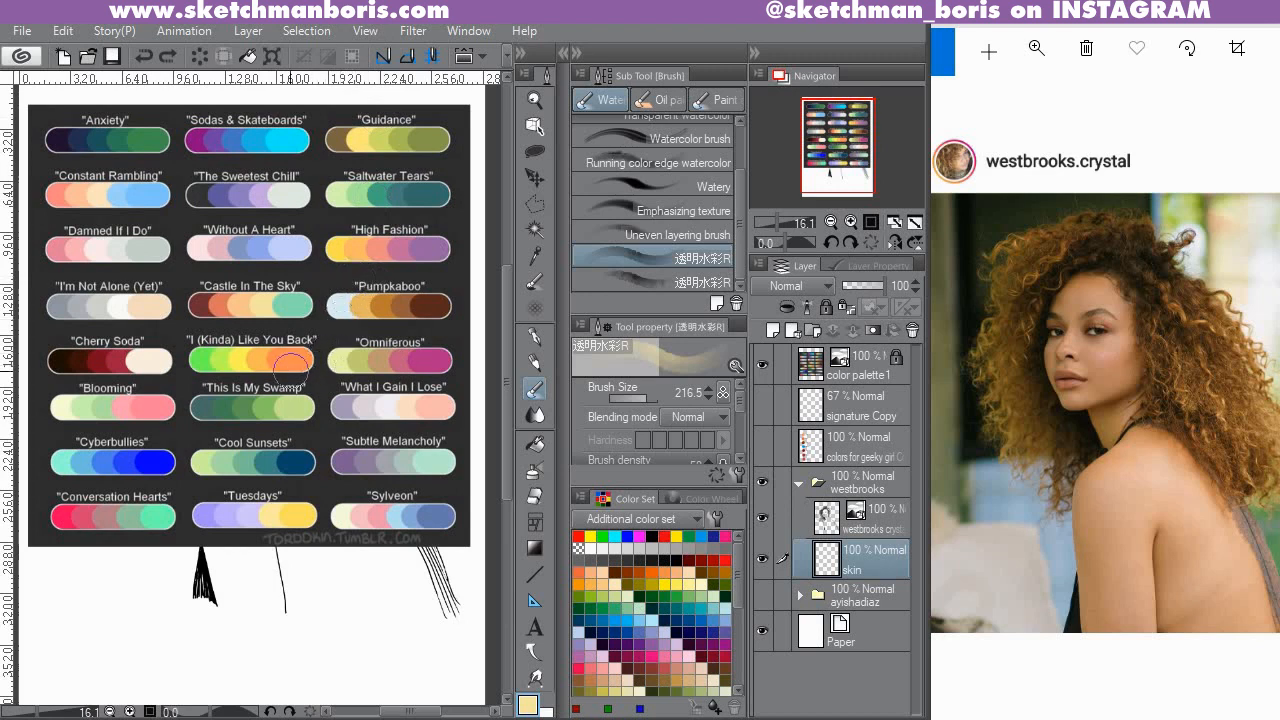
Sample the teal from the "Castle In The Sky" palette and paint a swatch below the chart with the Opaque watercolor brush.
key(i)
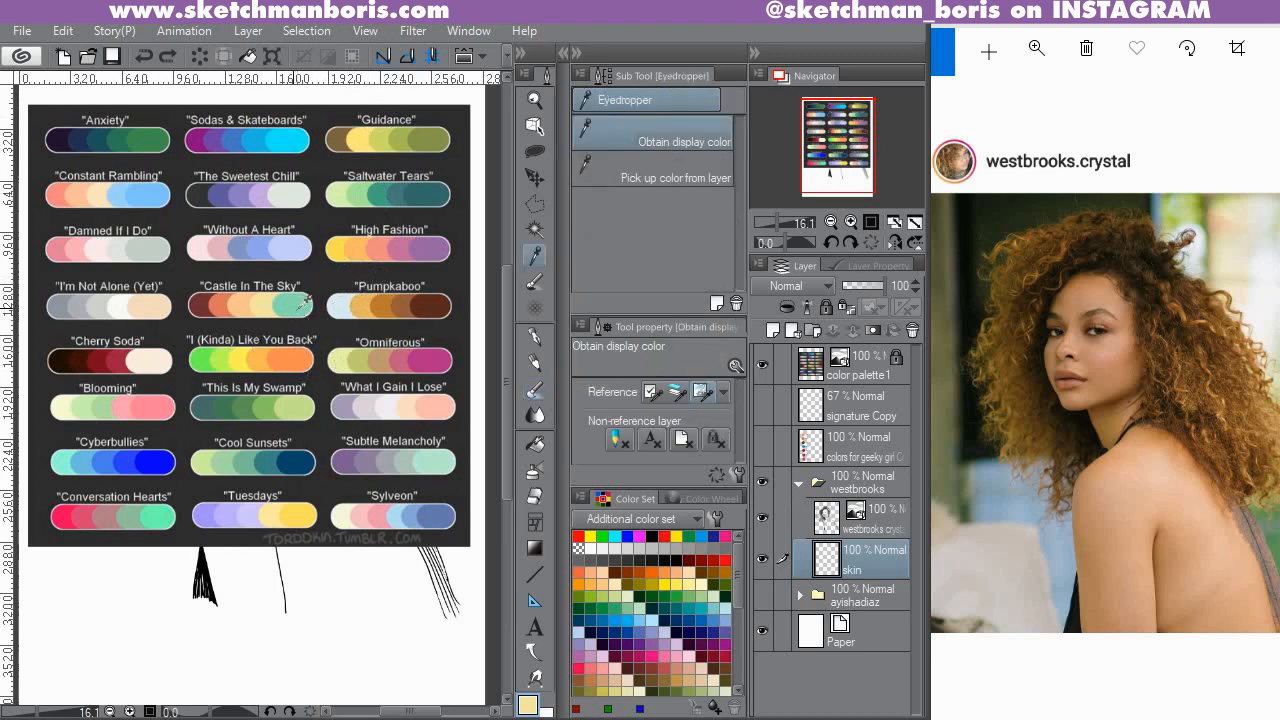
click(303, 302)
click(535, 390)
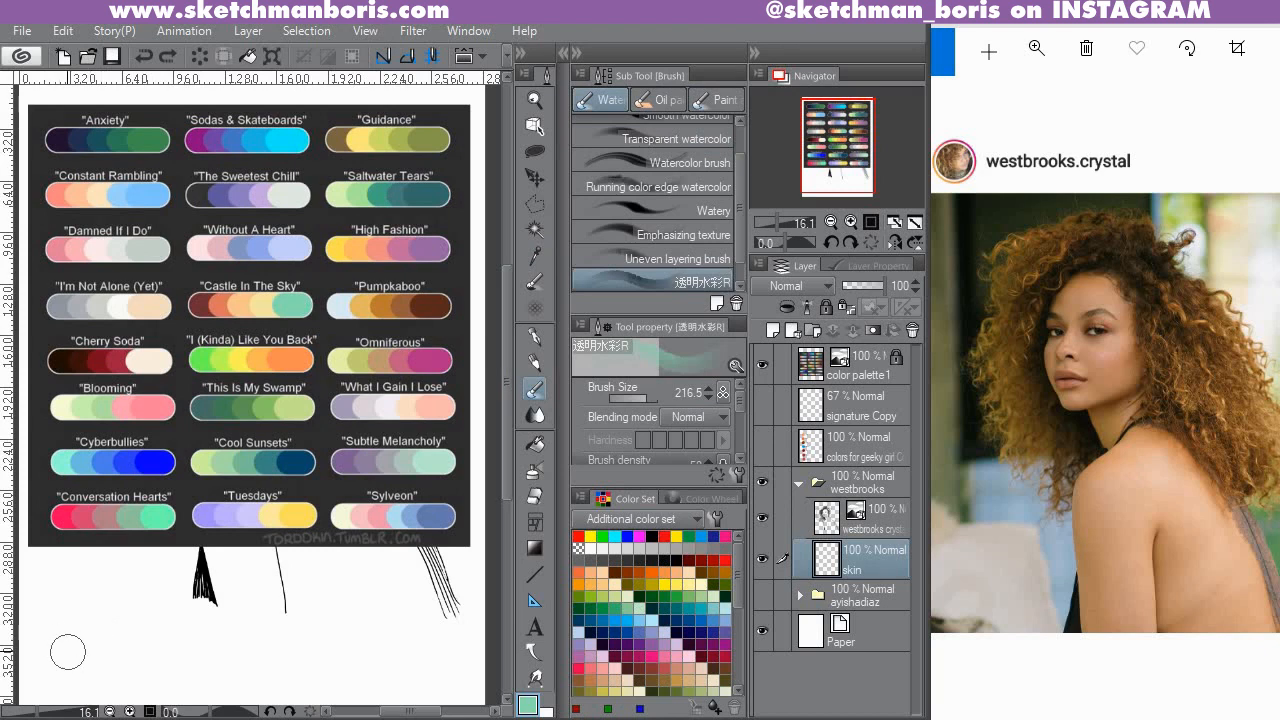
drag(68, 652, 68, 654)
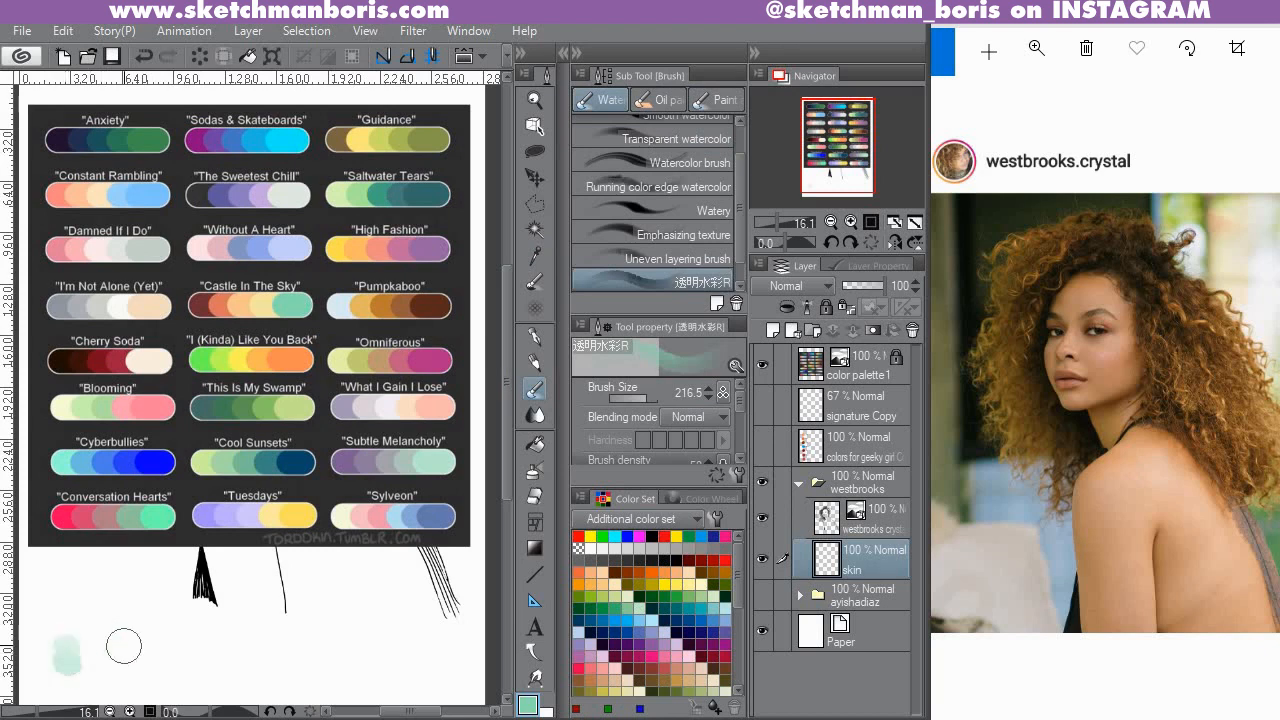
key(ctrl+z)
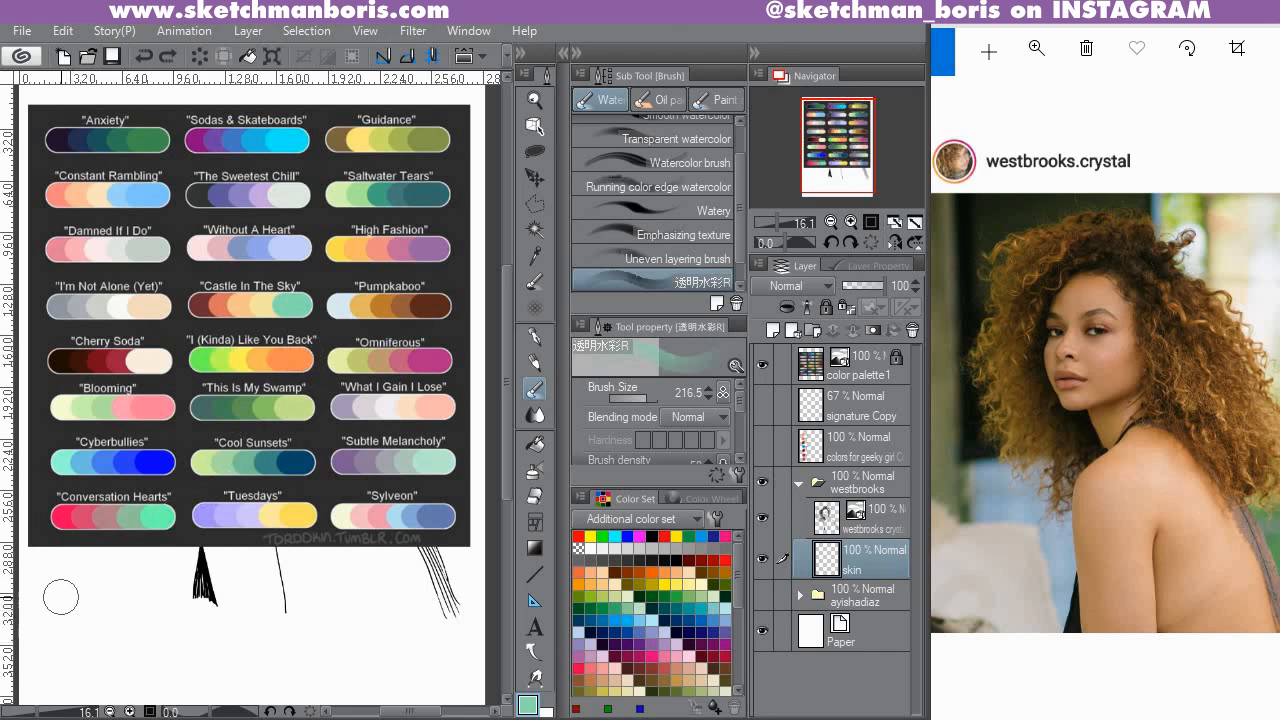
scroll(737, 245, up, 2)
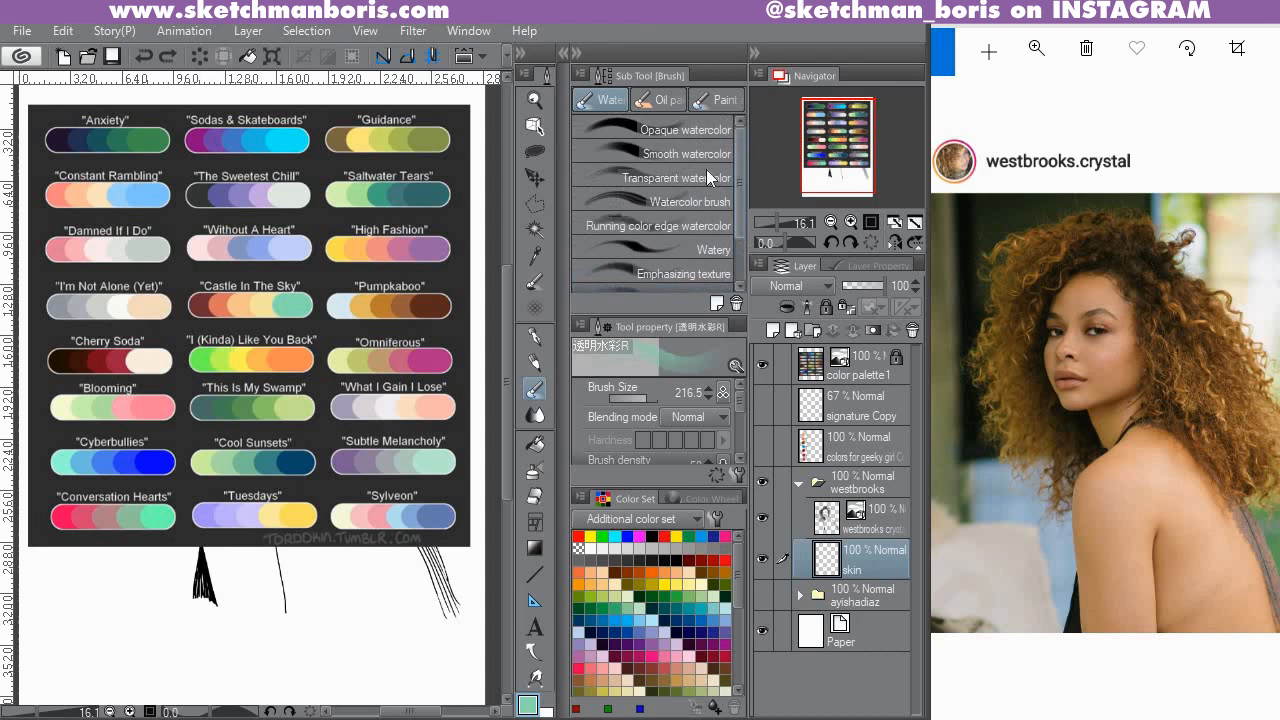
click(671, 132)
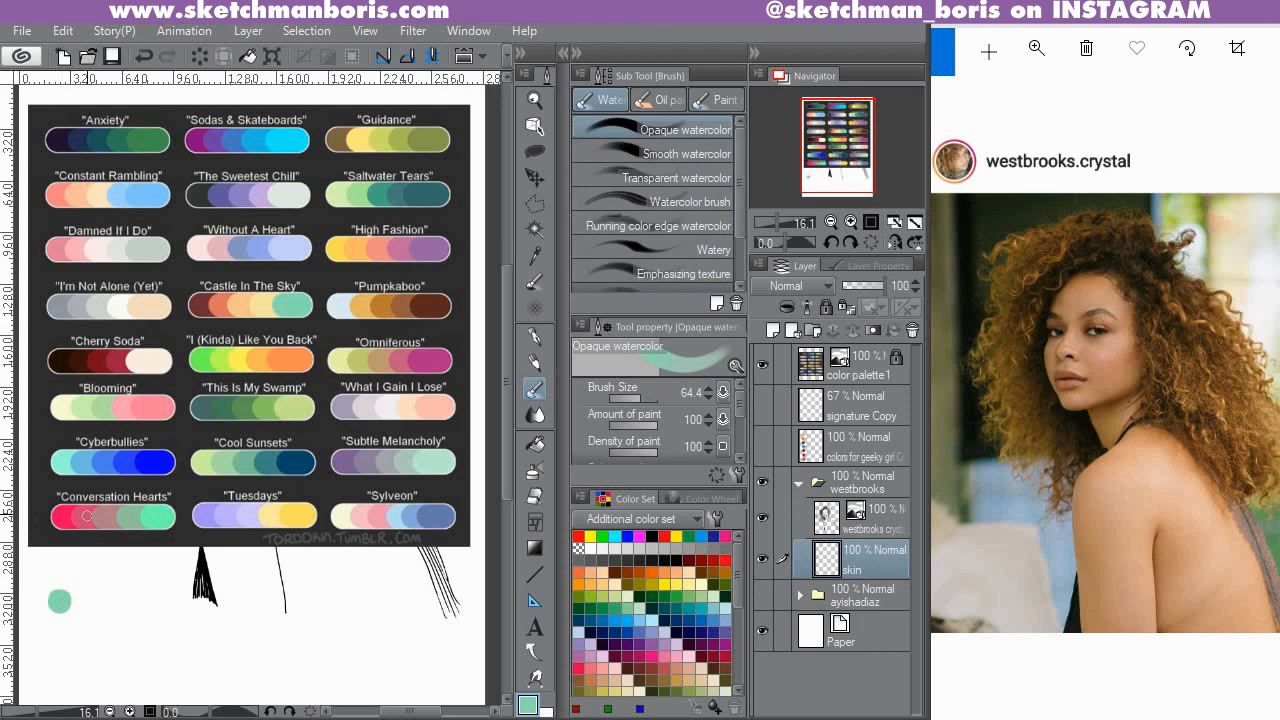
Add pale yellow and light orange swatches from the "Castle In The Sky" palette beneath the teal swatch.
key(i)
click(266, 307)
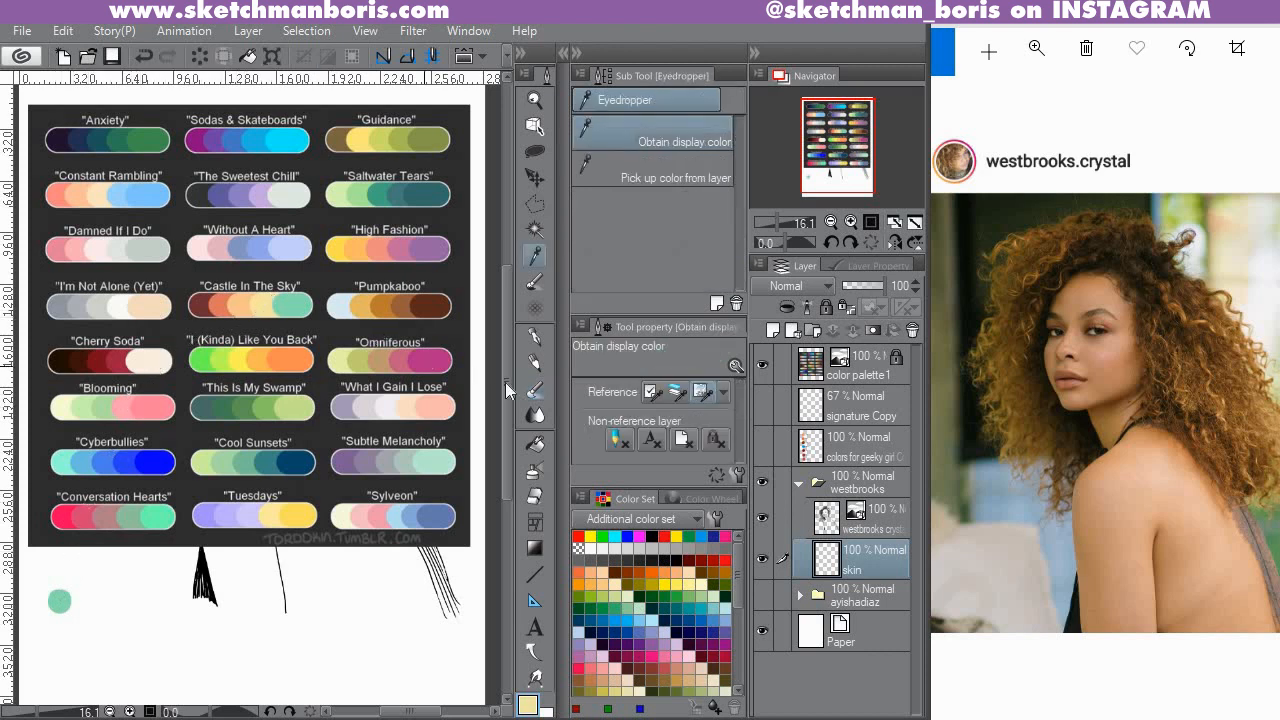
key(b)
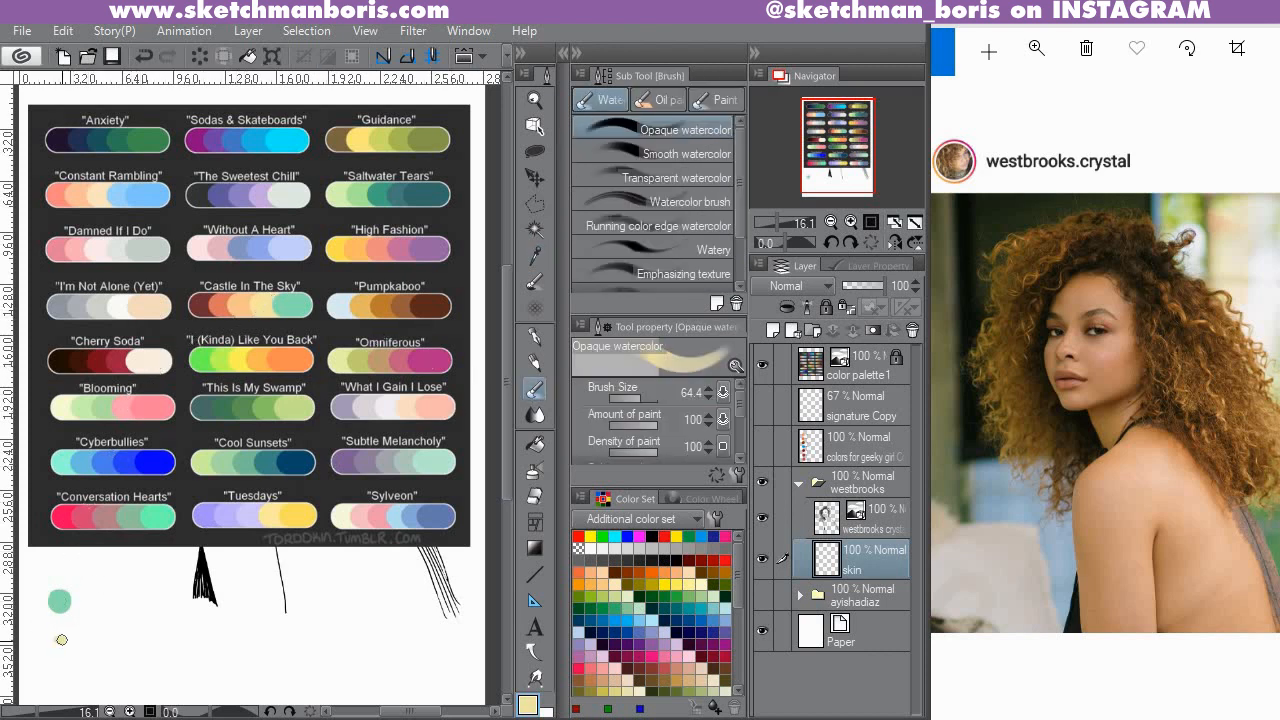
click(58, 640)
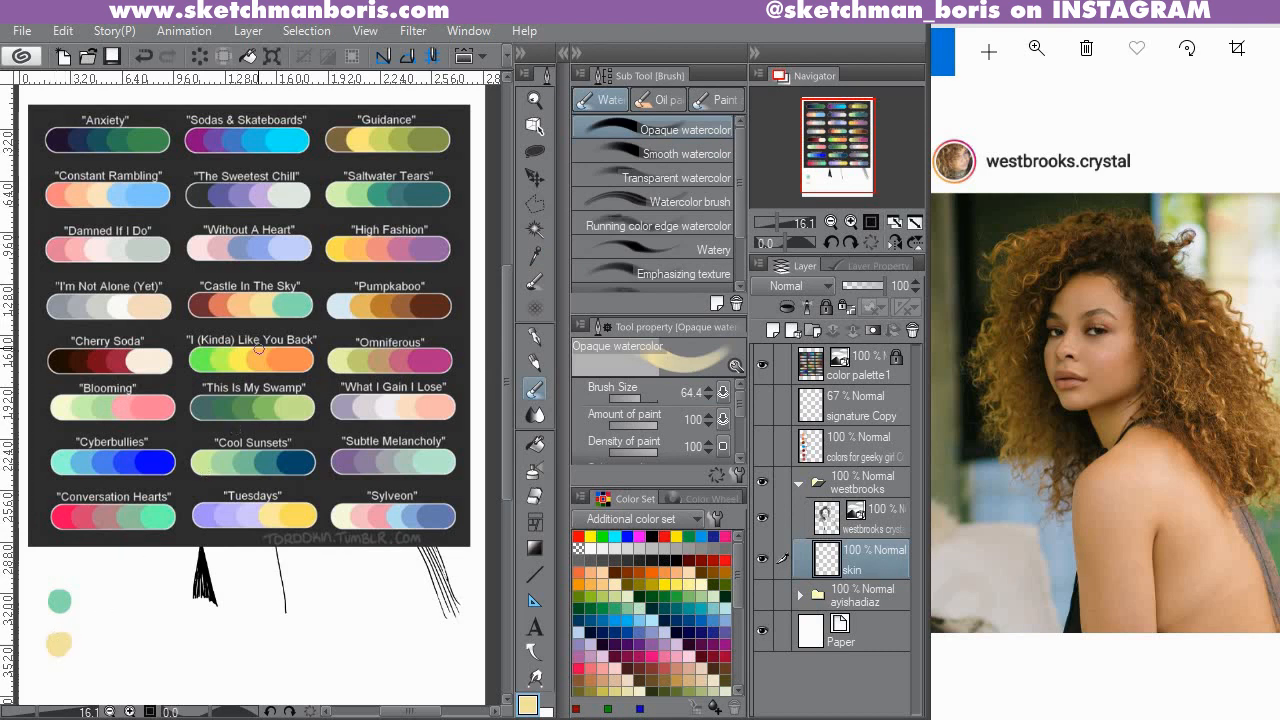
key(i)
click(258, 313)
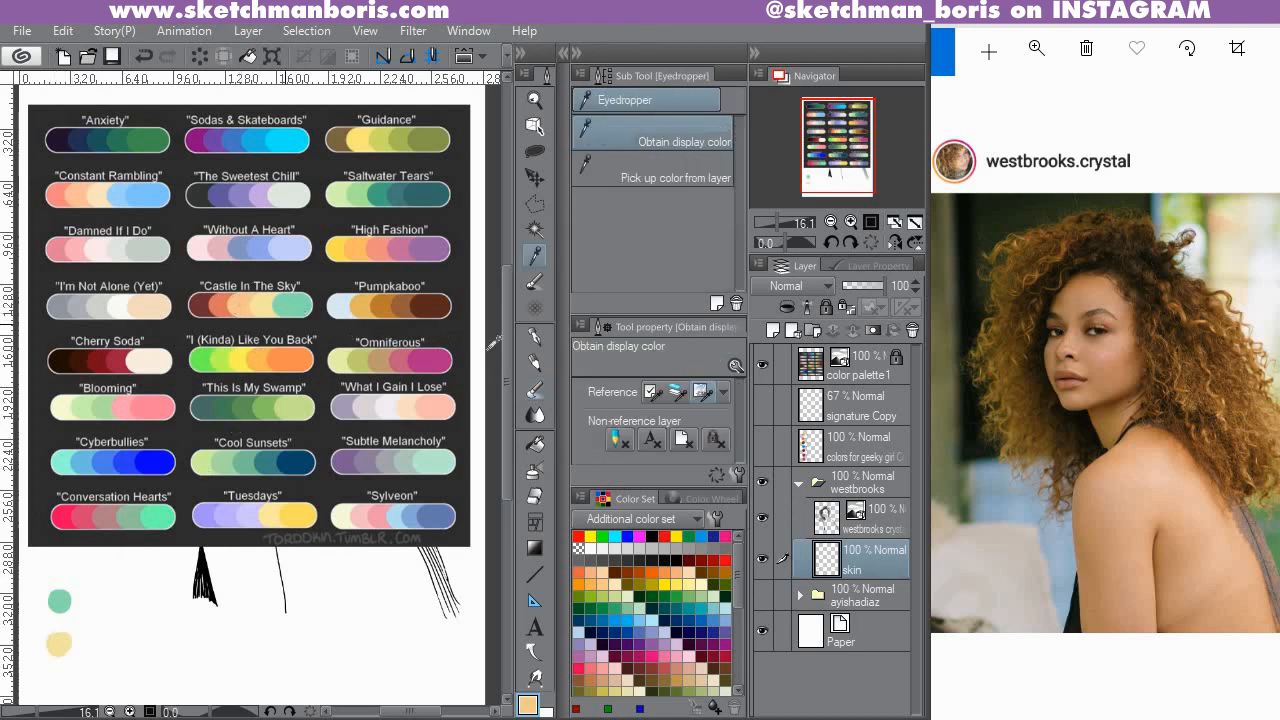
click(535, 392)
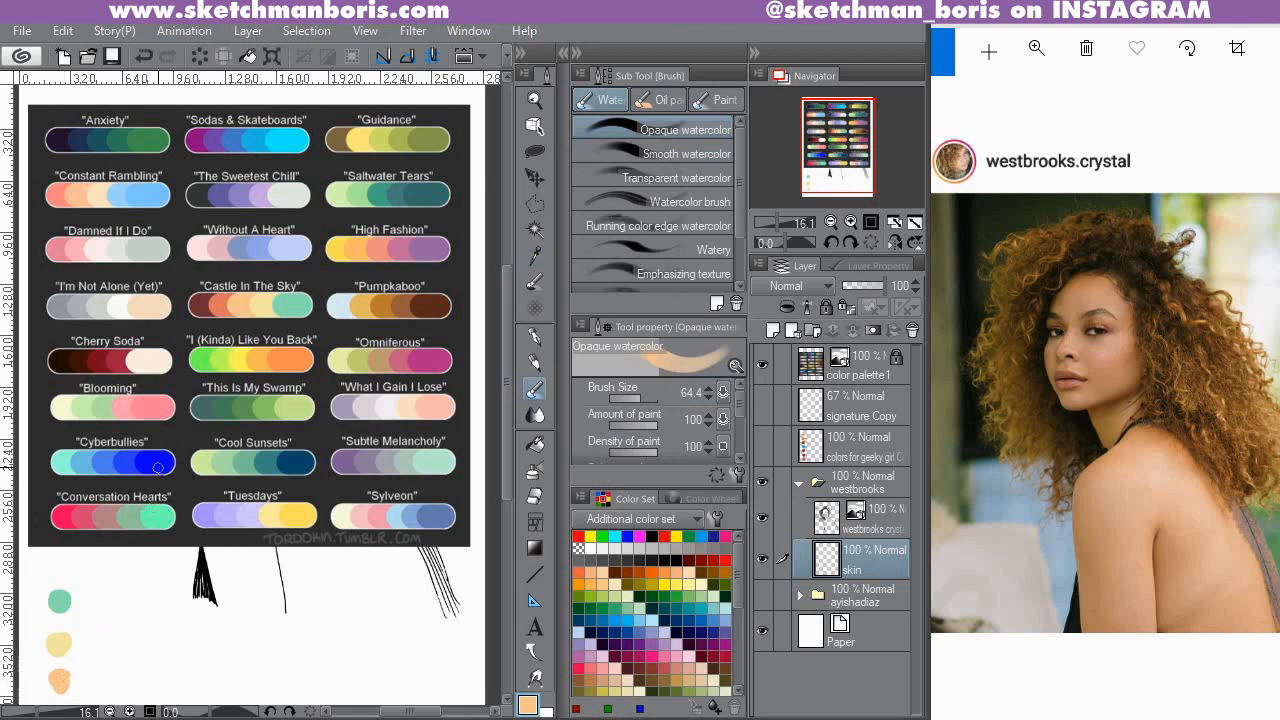
Add orange and dark maroon swatches from the "Castle In The Sky" palette beside the light orange and yellow swatches.
key(i)
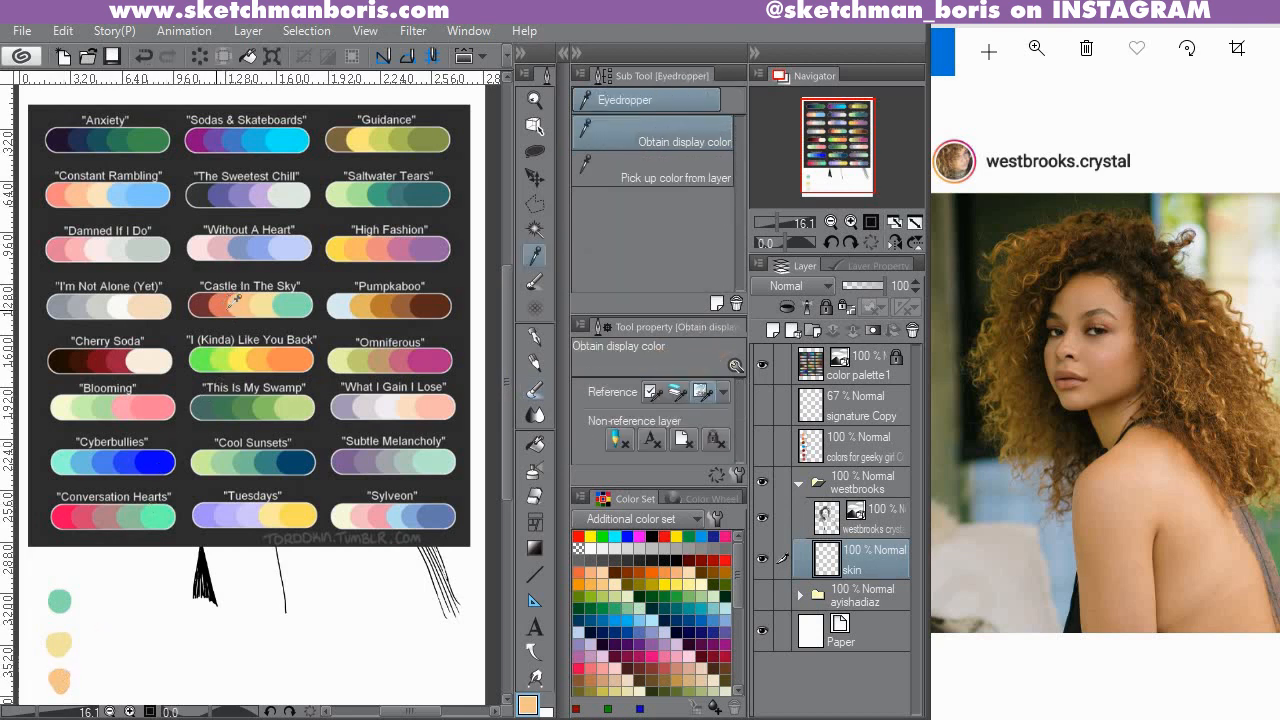
click(237, 300)
key(b)
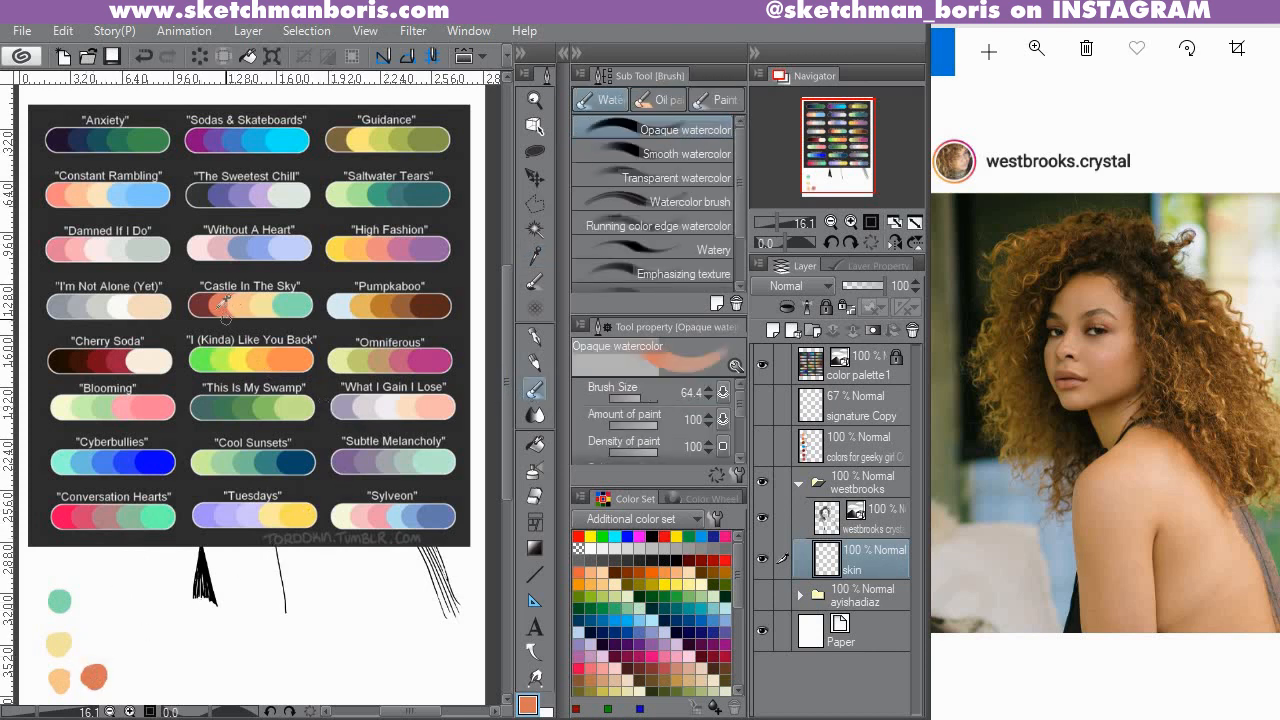
key(i)
click(397, 322)
click(533, 391)
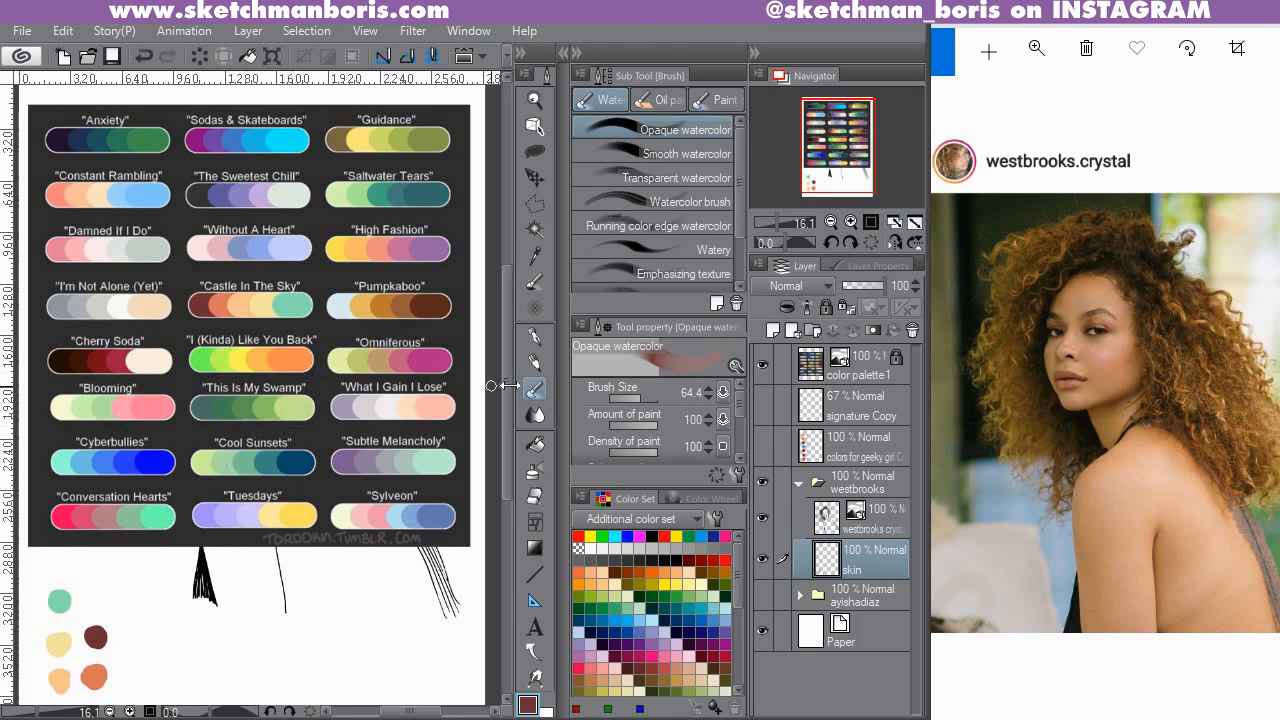
Hide the color palette1 layer and paint the face, neck and back pale yellow with the 透明水彩R watercolor brush at size 216.5.
click(766, 374)
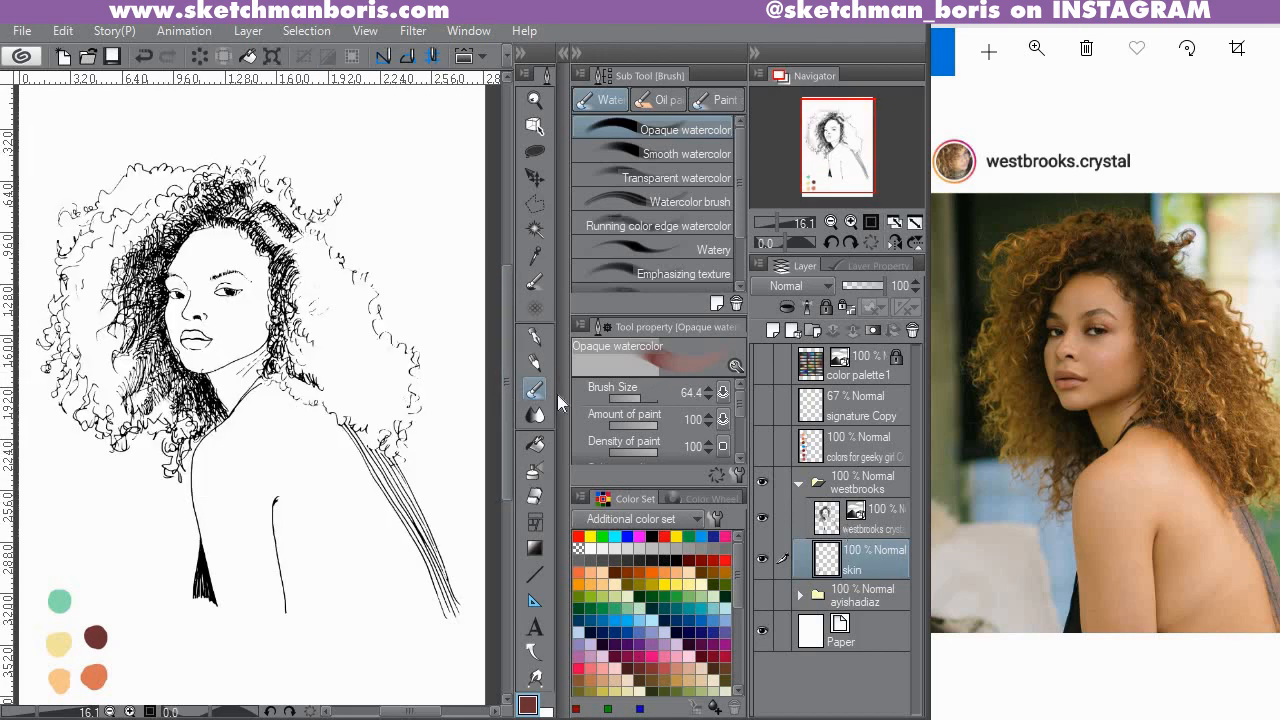
alt+click(59, 643)
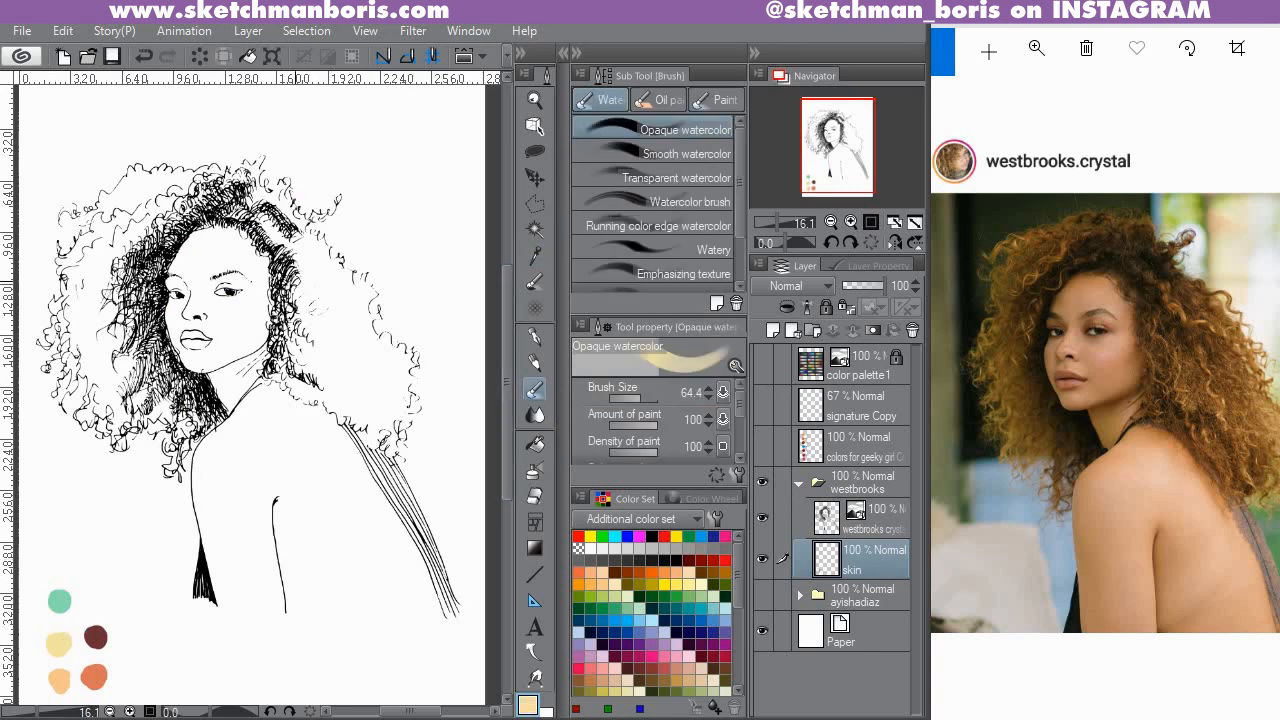
click(740, 272)
click(668, 258)
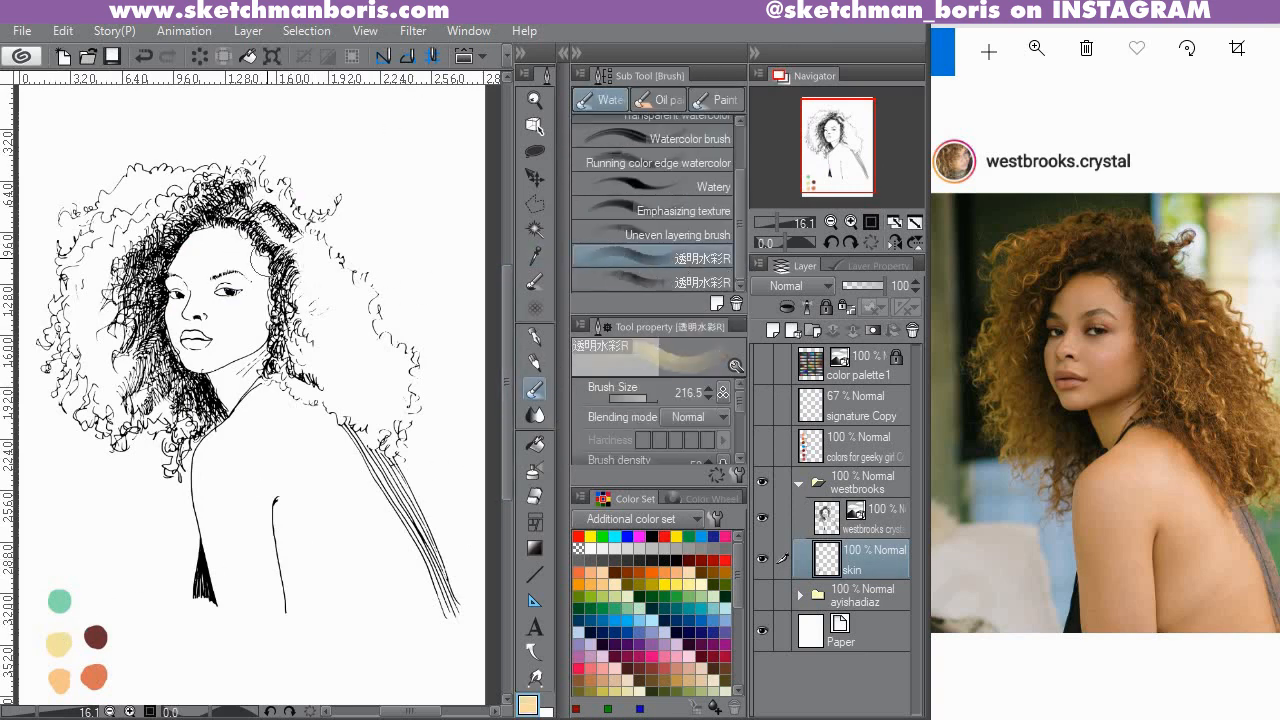
mouse_move(267, 252)
mouse_down()
mouse_move(206, 248)
mouse_move(208, 320)
mouse_move(260, 285)
mouse_move(250, 408)
mouse_move(208, 472)
mouse_move(229, 590)
mouse_move(233, 462)
mouse_move(252, 571)
mouse_move(316, 586)
mouse_move(326, 607)
mouse_move(394, 583)
mouse_move(426, 598)
mouse_move(388, 493)
mouse_move(380, 546)
mouse_move(346, 567)
mouse_move(276, 528)
mouse_move(273, 471)
mouse_move(309, 432)
mouse_move(335, 427)
mouse_move(263, 399)
mouse_up()
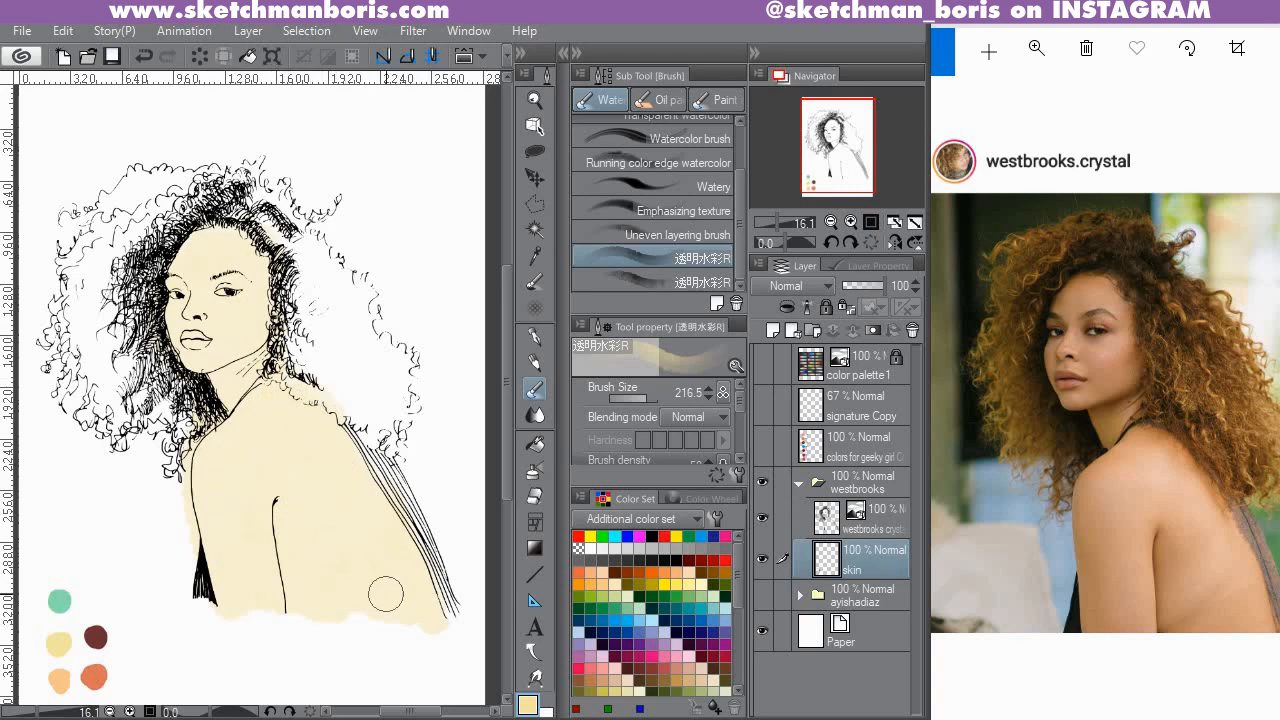
Add a layer named skin1 above skin, shade the skin with the watercolor brush at size 96.5, and soften it with Blend.
click(642, 399)
key(ctrl+shift+n)
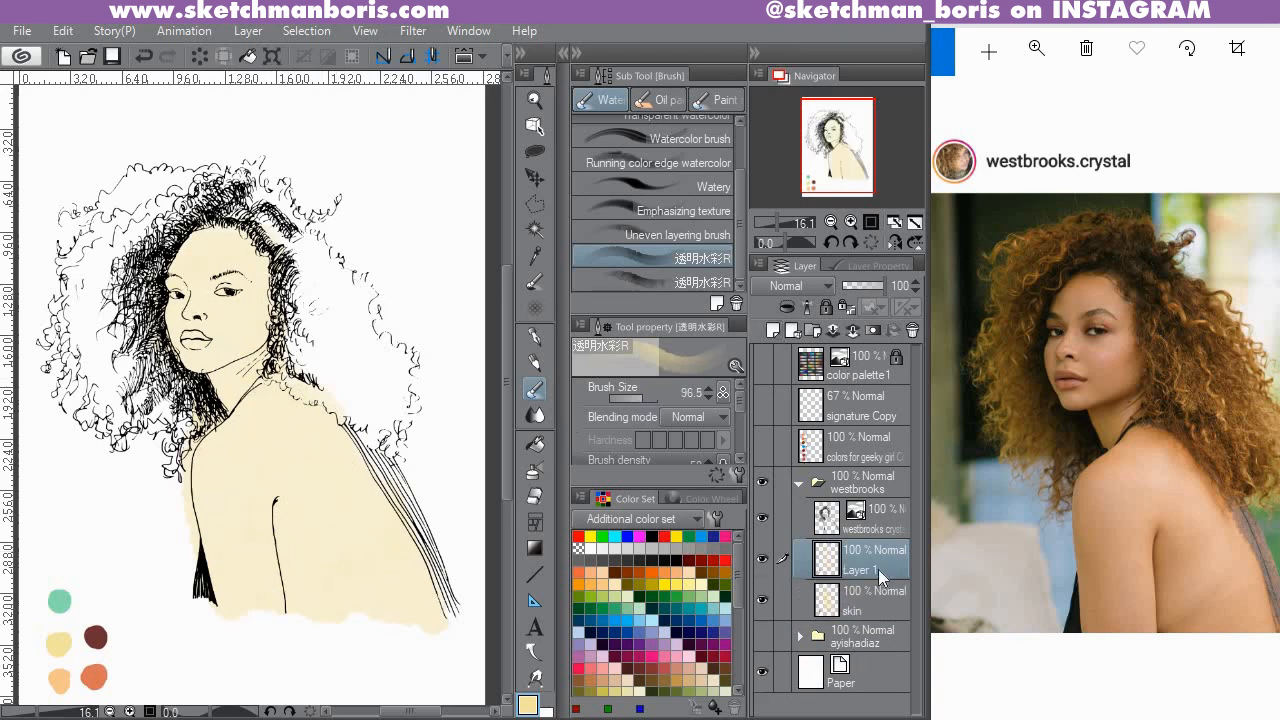
double_click(878, 569)
text(skin1)
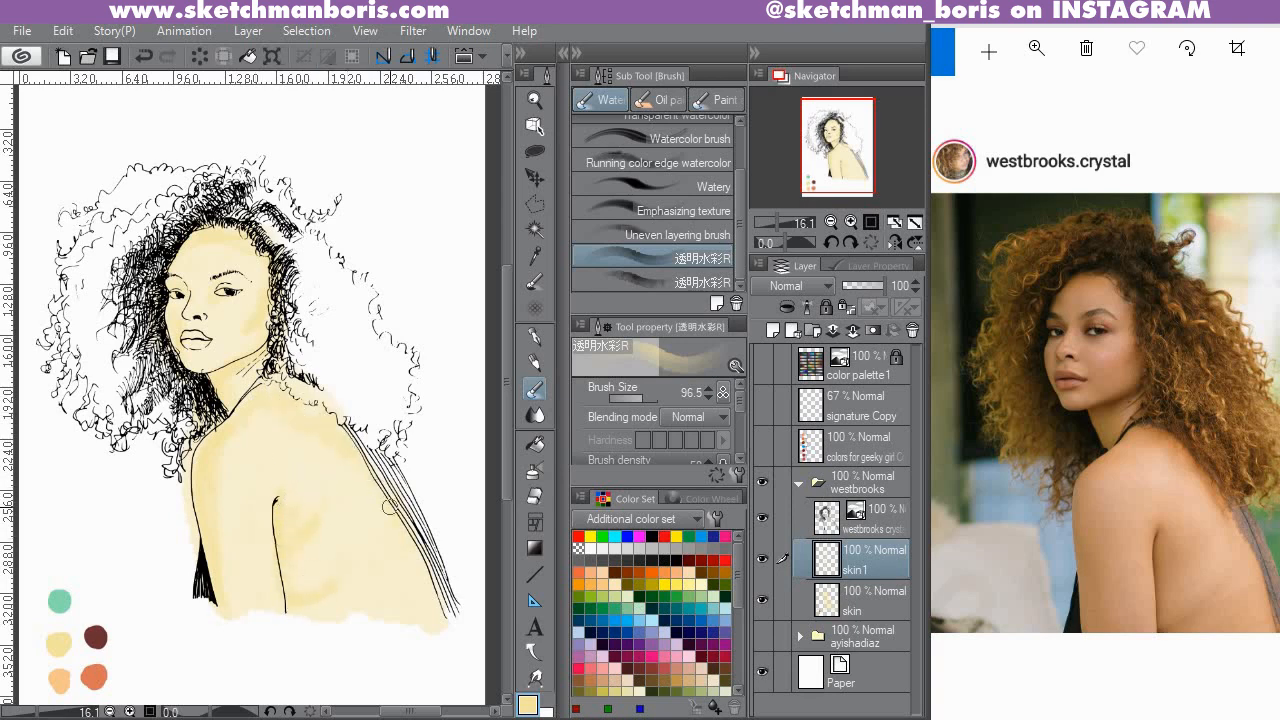
click(535, 415)
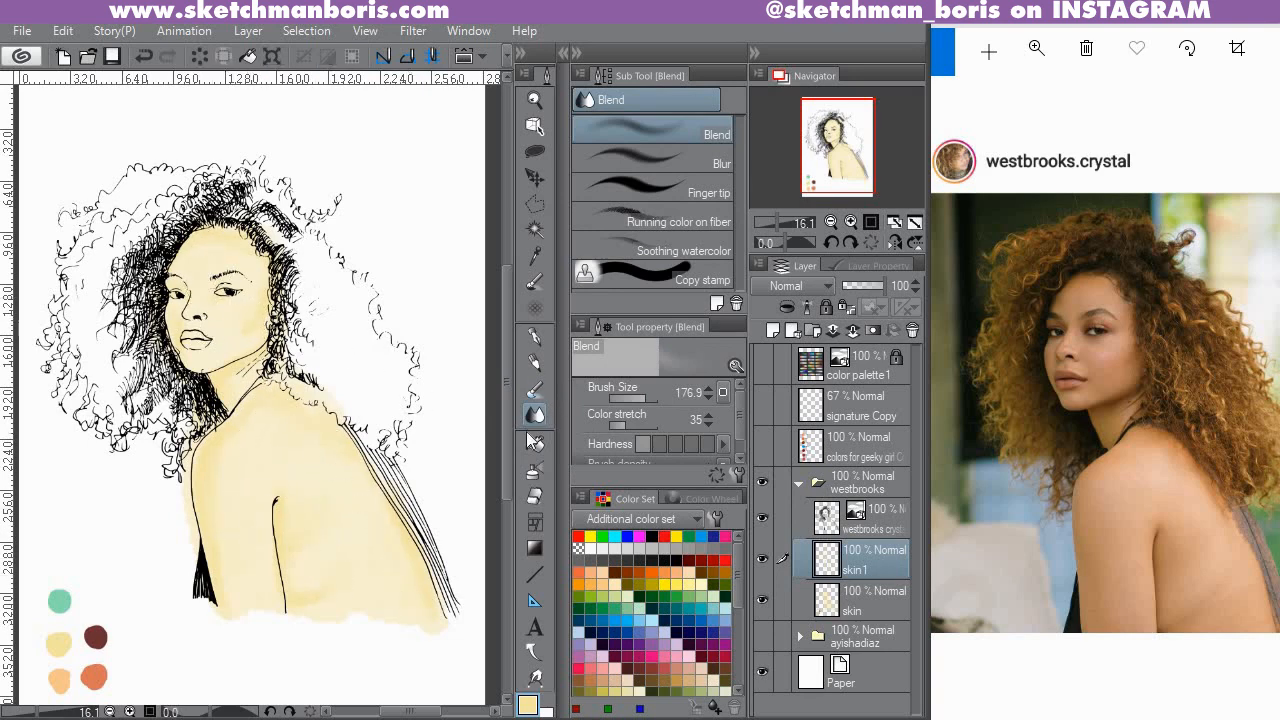
click(882, 596)
shift+click(886, 562)
right_click(886, 562)
click(945, 470)
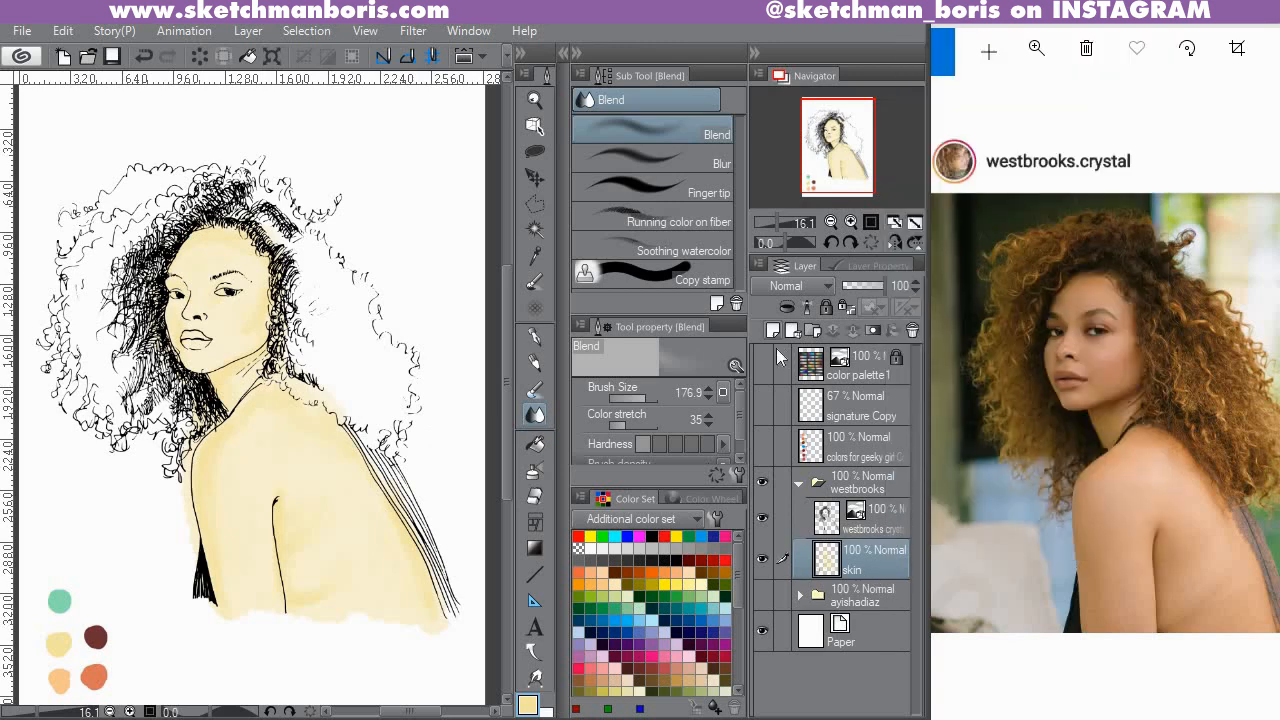
key(ctrl+z)
Sample the orange swatch for the watercolor brush and add a layer named hair above skin1.
key(b)
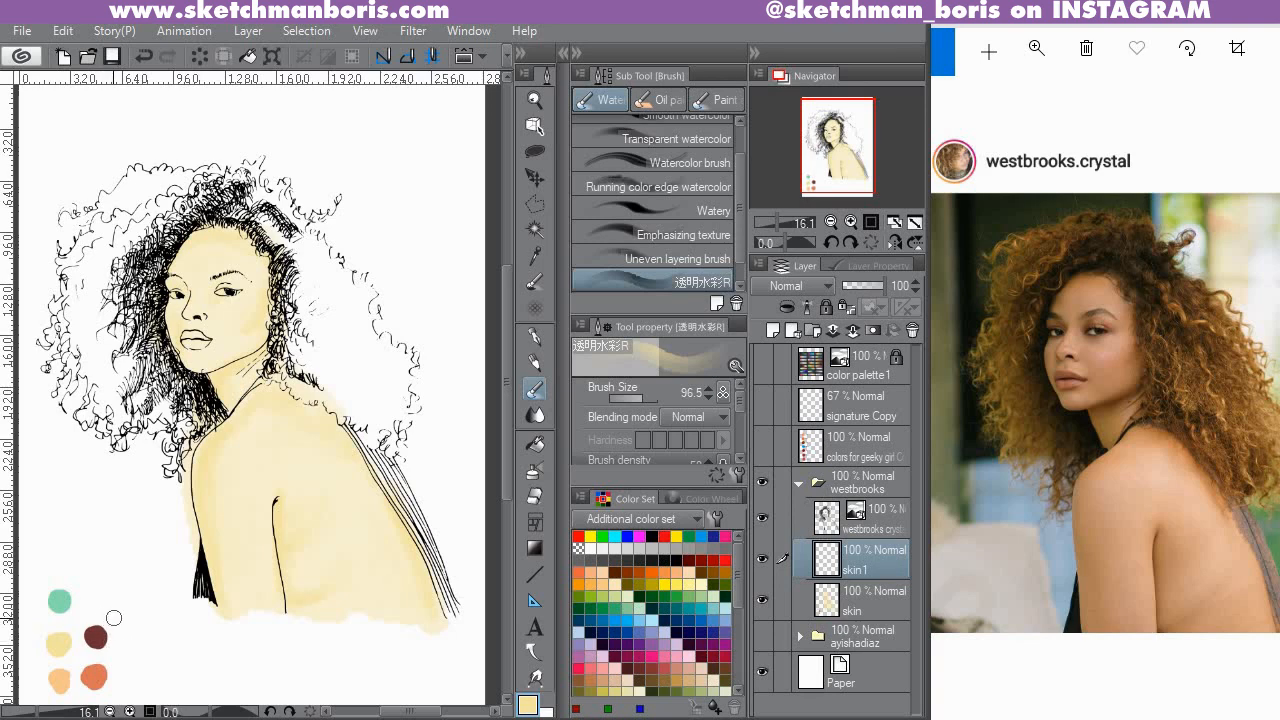
alt+click(94, 677)
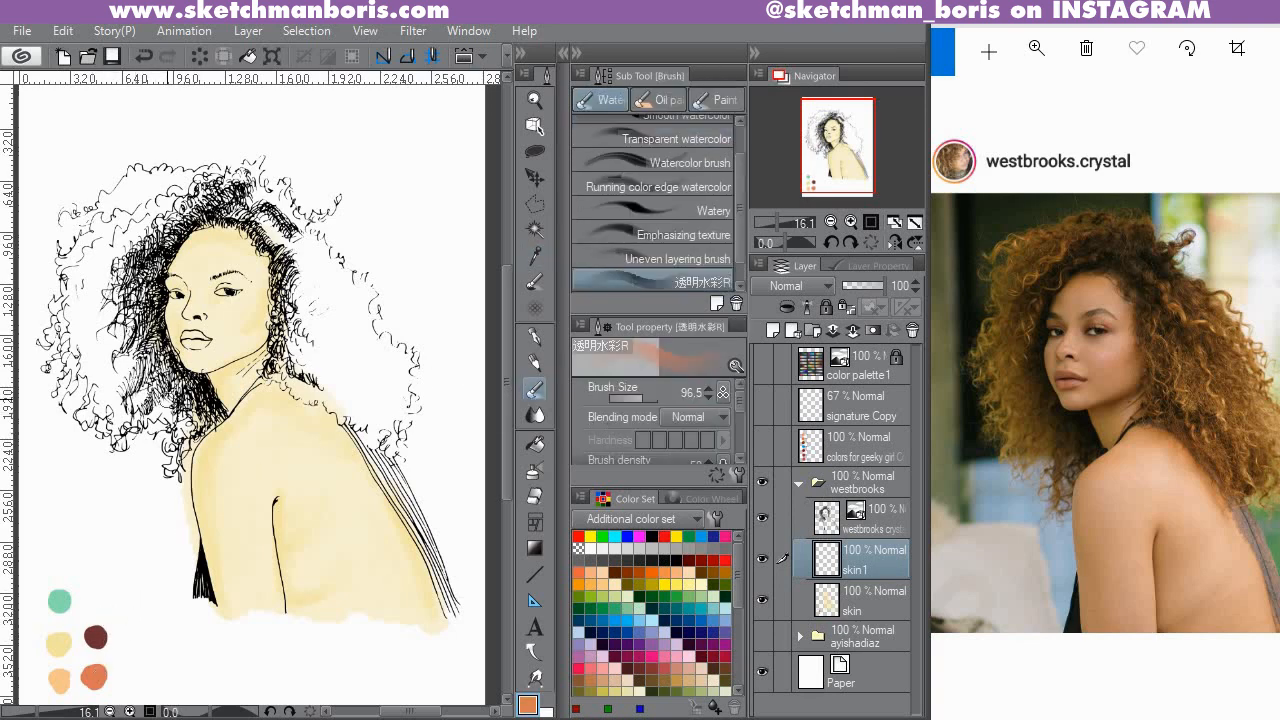
click(771, 330)
double_click(890, 570)
text(hair)
key(Return)
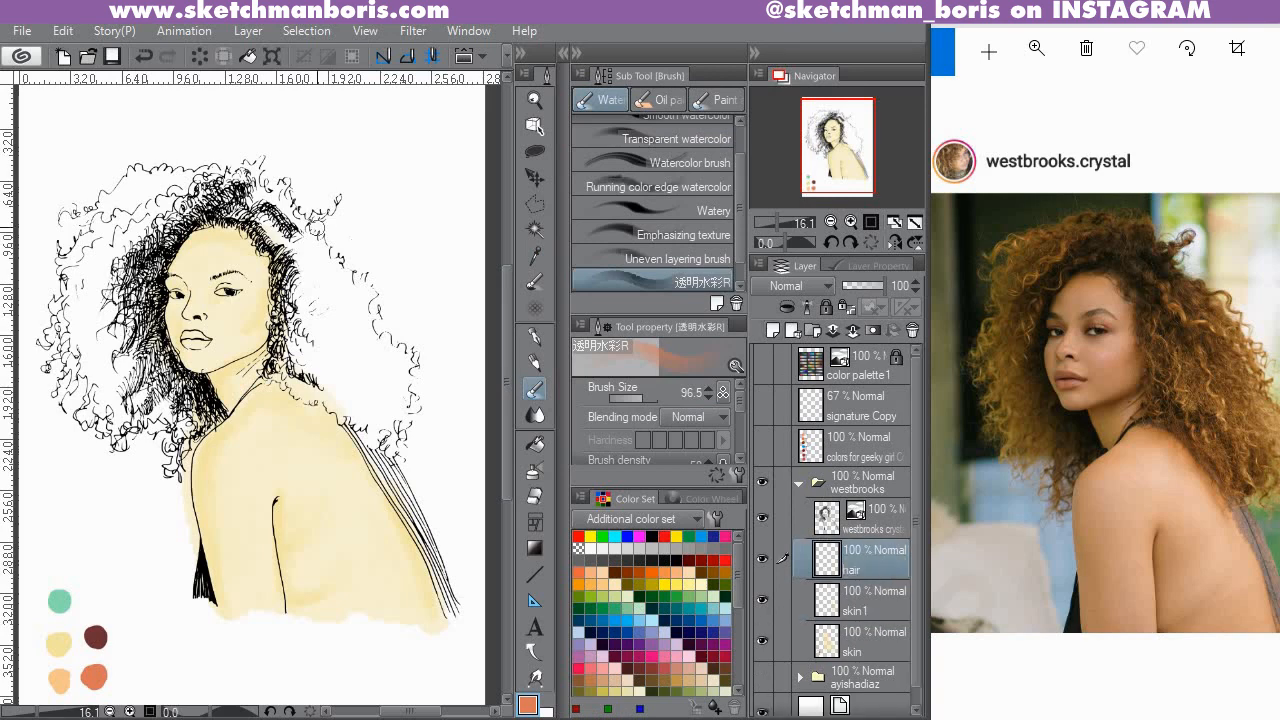
Fill the whole hair area with a light orange wash using the watercolor brush at size 144.5.
mouse_move(177, 447)
mouse_down()
mouse_move(168, 464)
mouse_move(203, 409)
mouse_up()
key(ctrl+z)
click(645, 398)
mouse_move(137, 459)
mouse_down()
mouse_move(195, 412)
mouse_move(148, 295)
mouse_up()
mouse_move(160, 400)
mouse_down()
mouse_move(130, 430)
mouse_move(85, 430)
mouse_move(50, 320)
mouse_move(90, 325)
mouse_move(115, 285)
mouse_move(100, 265)
mouse_move(130, 235)
mouse_move(68, 230)
mouse_move(150, 175)
mouse_move(165, 250)
mouse_move(210, 165)
mouse_move(275, 165)
mouse_move(270, 240)
mouse_move(305, 210)
mouse_move(365, 315)
mouse_move(335, 355)
mouse_move(316, 250)
mouse_move(290, 370)
mouse_move(300, 395)
mouse_move(355, 430)
mouse_move(408, 398)
mouse_move(385, 330)
mouse_move(355, 400)
mouse_move(359, 361)
mouse_up()
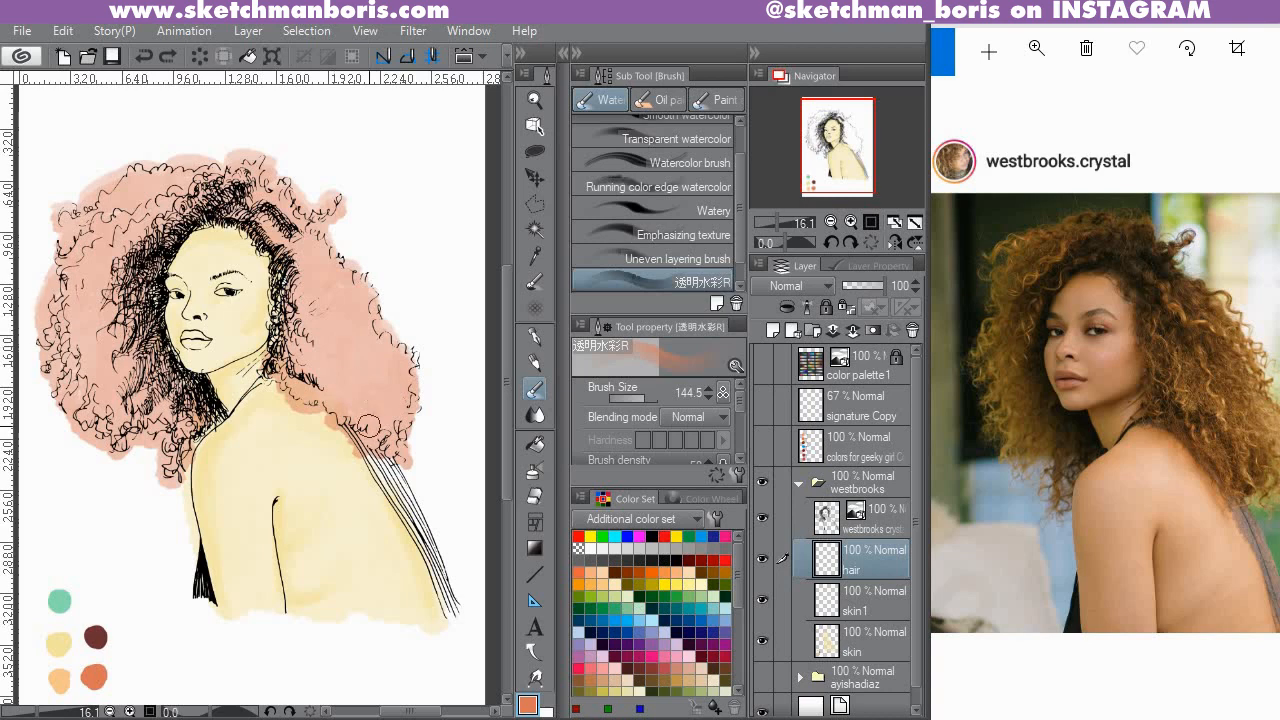
Build up darker orange shading through the curls on both sides of the face with the Lighter pencil at size 96.5.
click(638, 399)
key(p)
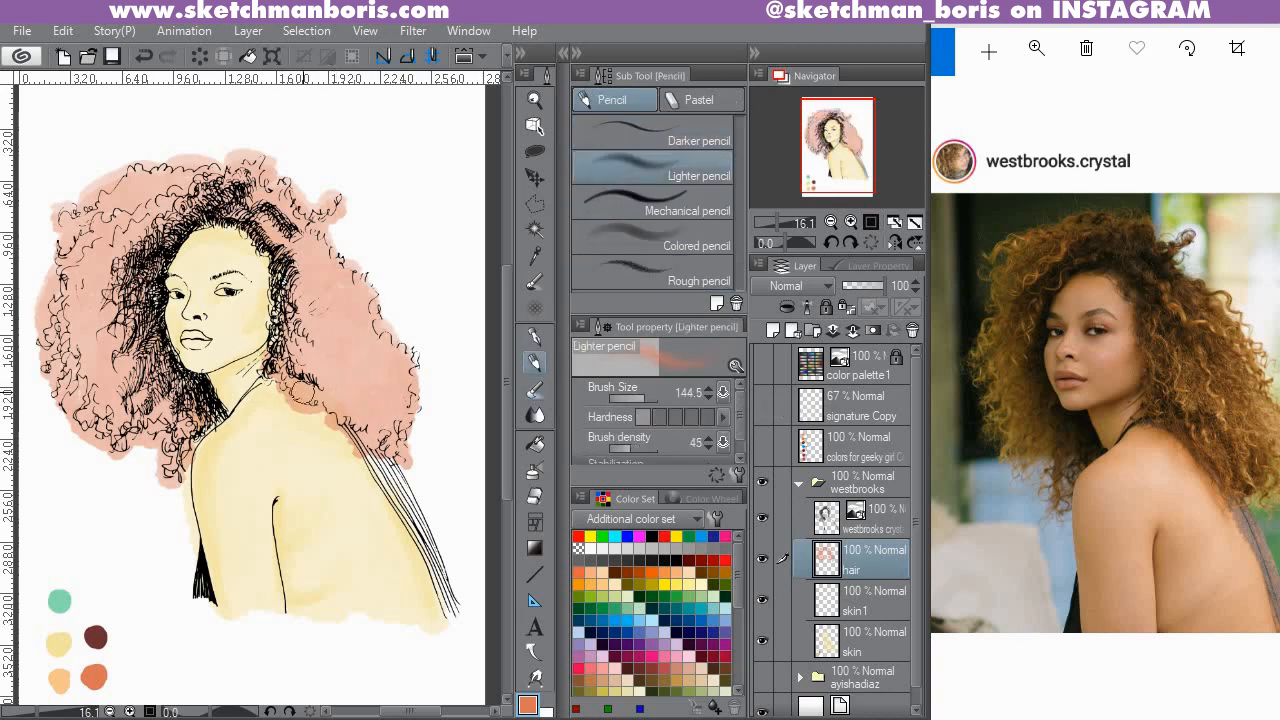
mouse_move(318, 340)
mouse_down()
mouse_move(305, 375)
mouse_move(360, 425)
mouse_move(356, 355)
mouse_move(374, 347)
mouse_move(330, 300)
mouse_move(305, 295)
mouse_move(320, 262)
mouse_move(255, 205)
mouse_move(272, 340)
mouse_up()
mouse_move(256, 180)
mouse_down()
mouse_move(247, 171)
mouse_move(313, 212)
mouse_move(268, 190)
mouse_move(195, 195)
mouse_move(228, 200)
mouse_move(245, 180)
mouse_move(170, 242)
mouse_move(146, 242)
mouse_up()
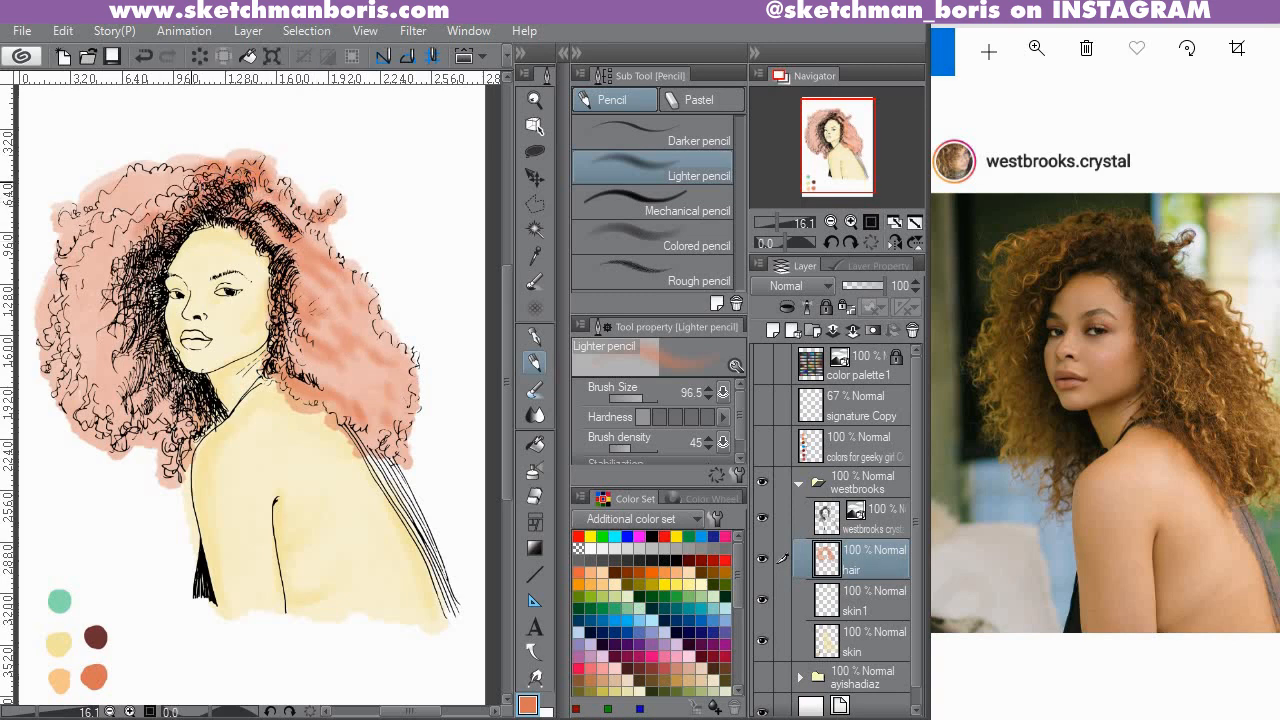
mouse_move(192, 182)
mouse_down()
mouse_move(122, 206)
mouse_move(130, 249)
mouse_move(86, 284)
mouse_move(106, 330)
mouse_move(152, 322)
mouse_move(145, 240)
mouse_up()
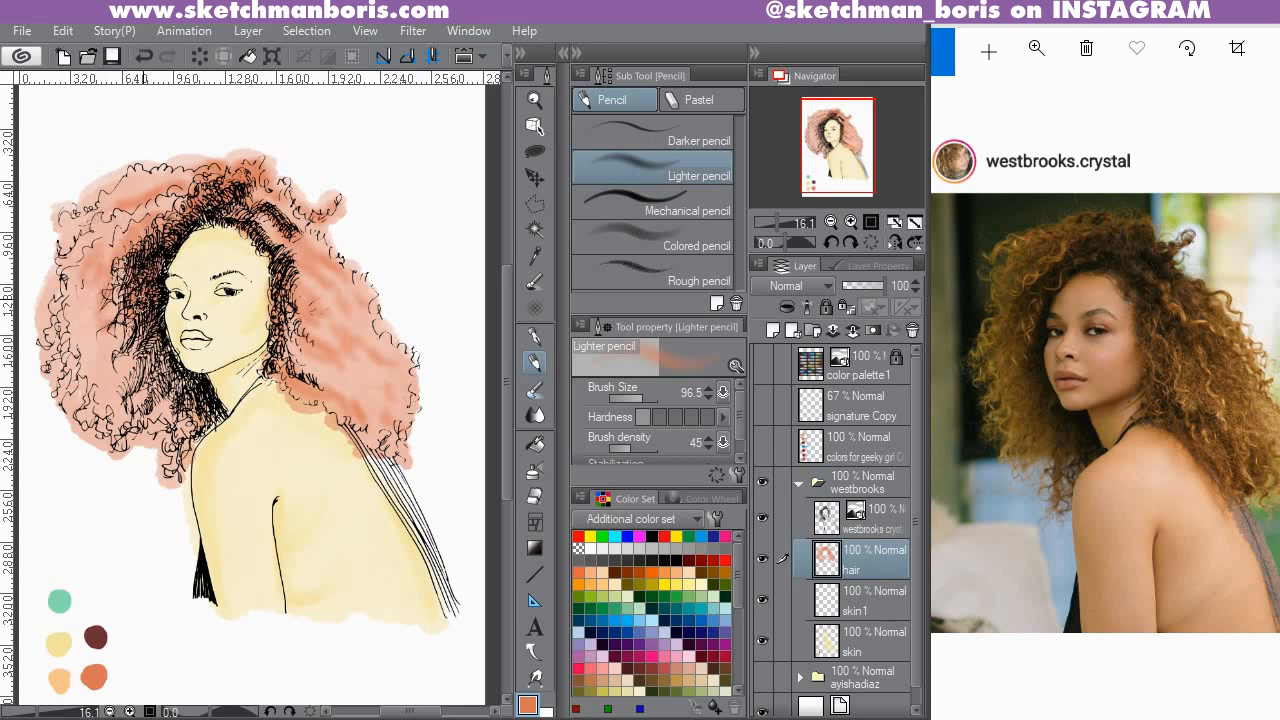
mouse_move(150, 335)
mouse_down()
mouse_move(125, 375)
mouse_move(165, 340)
mouse_move(195, 410)
mouse_move(176, 438)
mouse_move(204, 398)
mouse_move(158, 330)
mouse_up()
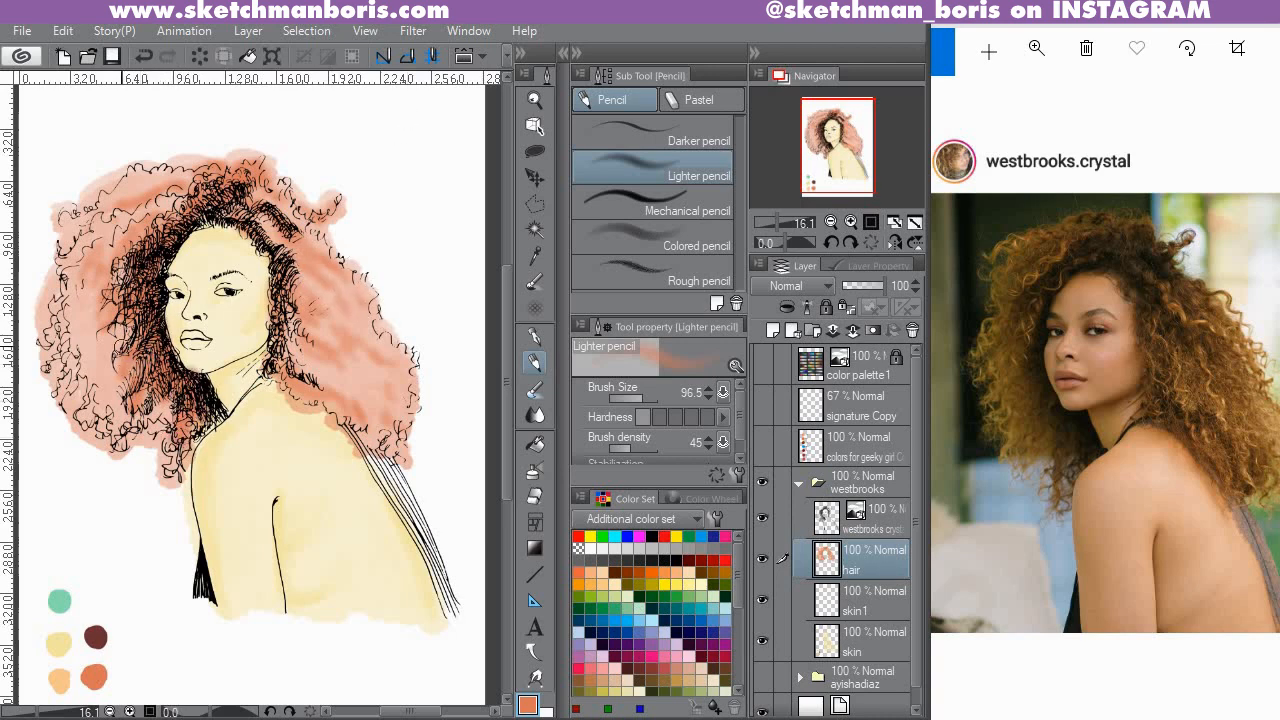
mouse_move(95, 355)
mouse_down()
mouse_move(76, 322)
mouse_move(115, 335)
mouse_move(100, 395)
mouse_move(140, 240)
mouse_move(100, 215)
mouse_move(190, 180)
mouse_up()
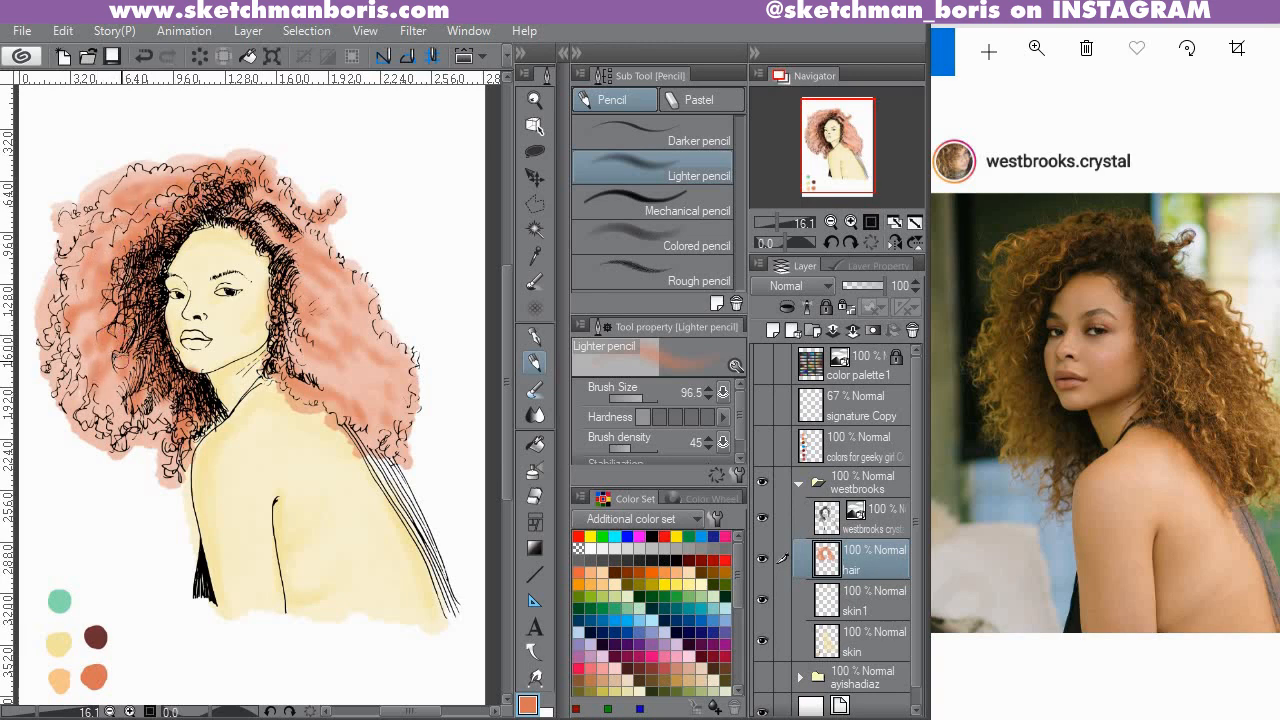
mouse_move(118, 355)
mouse_down()
mouse_move(115, 405)
mouse_move(155, 400)
mouse_move(190, 445)
mouse_move(85, 235)
mouse_up()
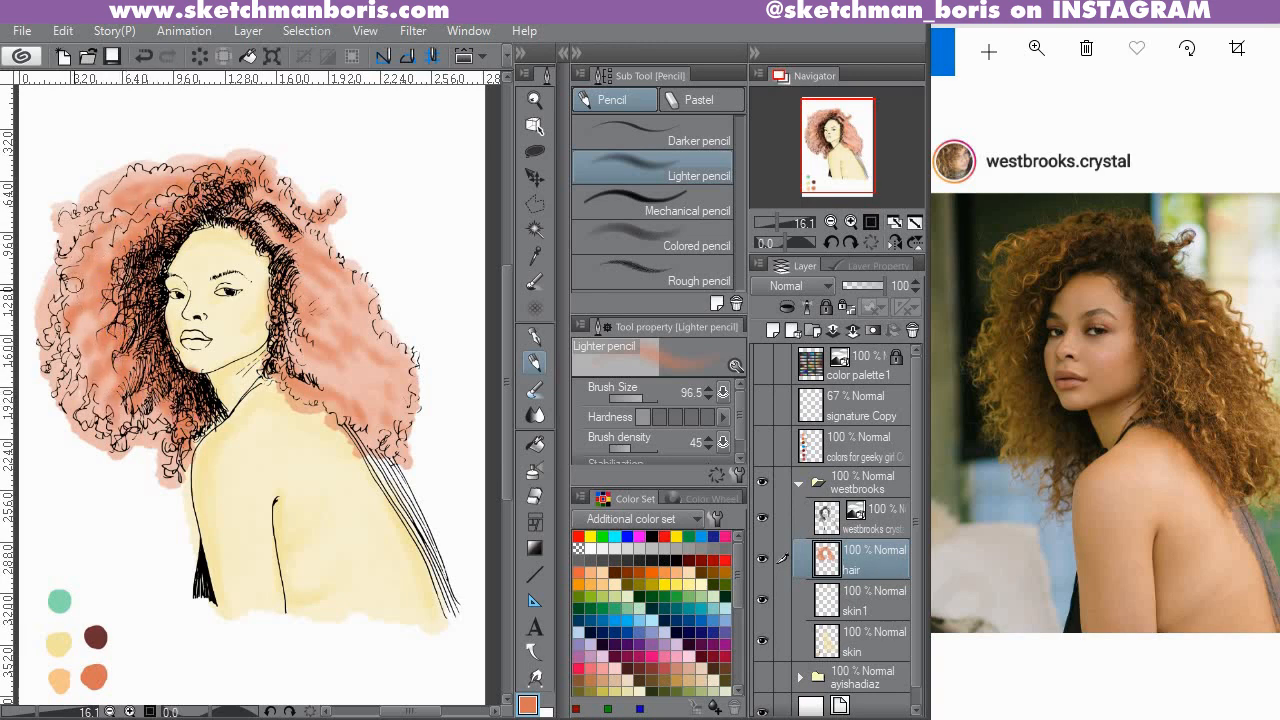
drag(74, 340, 88, 406)
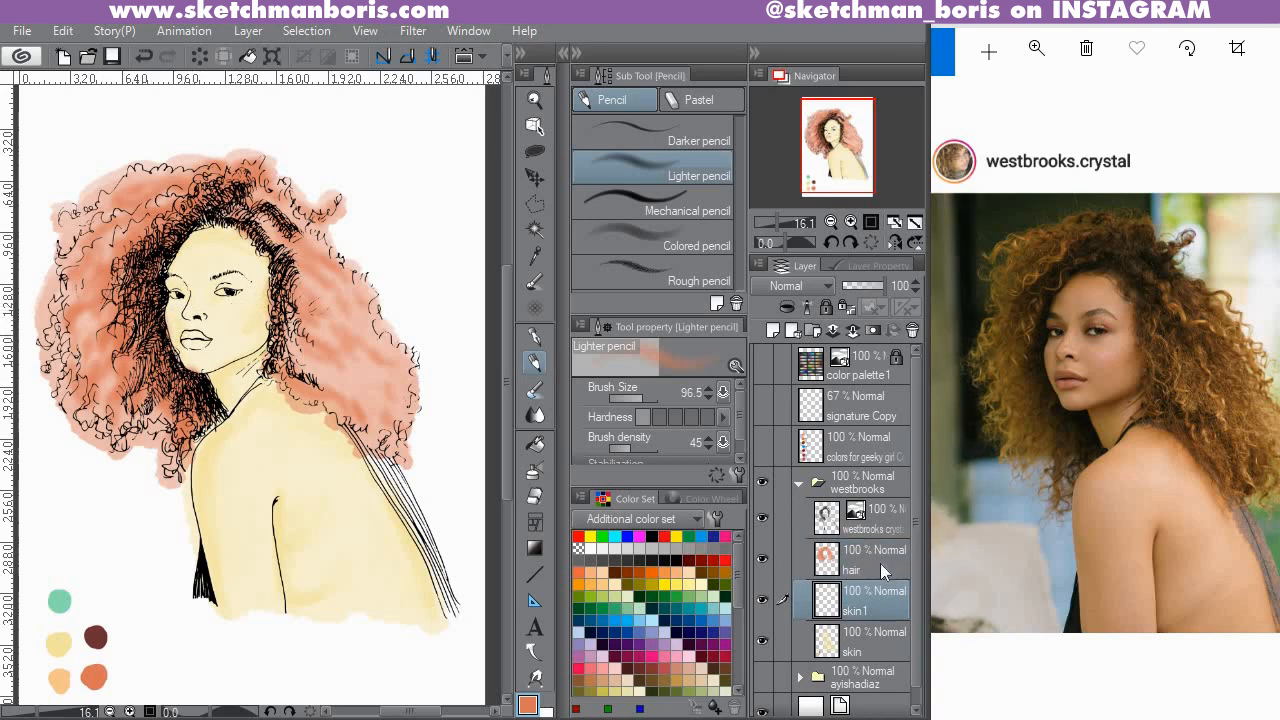
On the hair layer, erase the orange wash spilling past the left-hand curls with the Lighter pencil in transparent color at size 64.4.
click(579, 548)
scroll(140, 490, up, 5)
drag(183, 486, 240, 552)
key(bracketleft)
key(bracketleft)
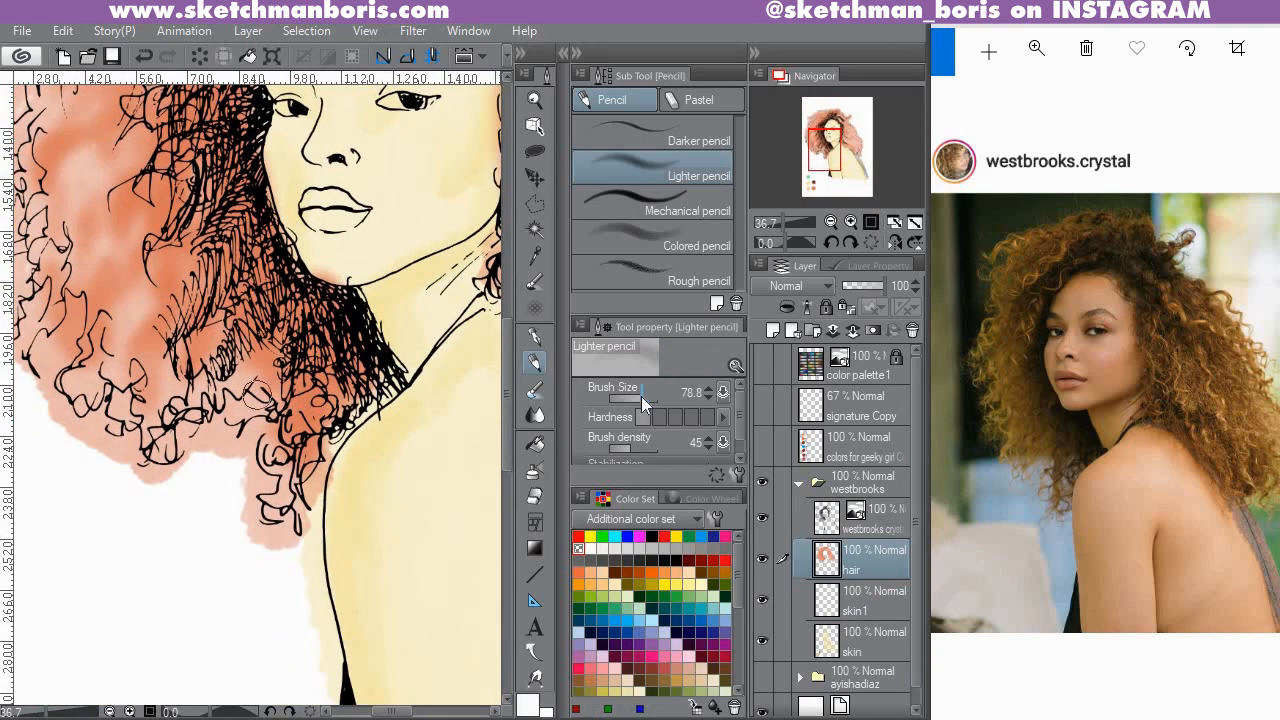
mouse_move(309, 482)
mouse_down()
mouse_move(282, 543)
mouse_move(238, 481)
mouse_move(251, 459)
mouse_move(205, 444)
mouse_up()
mouse_move(143, 478)
mouse_down()
mouse_move(291, 491)
mouse_move(339, 455)
mouse_move(362, 475)
mouse_up()
mouse_move(350, 505)
mouse_down()
mouse_move(268, 466)
mouse_move(315, 544)
mouse_up()
mouse_move(256, 498)
mouse_down()
mouse_move(262, 425)
mouse_move(275, 436)
mouse_up()
drag(255, 400, 294, 486)
drag(266, 358, 279, 451)
mouse_move(260, 512)
mouse_down()
mouse_move(233, 485)
mouse_move(242, 510)
mouse_up()
mouse_move(244, 511)
mouse_down()
mouse_move(271, 390)
mouse_move(273, 316)
mouse_move(215, 458)
mouse_up()
mouse_move(211, 454)
mouse_down()
mouse_move(260, 414)
mouse_move(218, 442)
mouse_up()
mouse_move(208, 450)
mouse_down()
mouse_move(223, 395)
mouse_move(202, 408)
mouse_move(184, 368)
mouse_up()
mouse_move(338, 322)
mouse_down()
mouse_move(148, 356)
mouse_move(204, 338)
mouse_up()
mouse_move(188, 286)
mouse_down()
mouse_move(188, 327)
mouse_move(294, 331)
mouse_up()
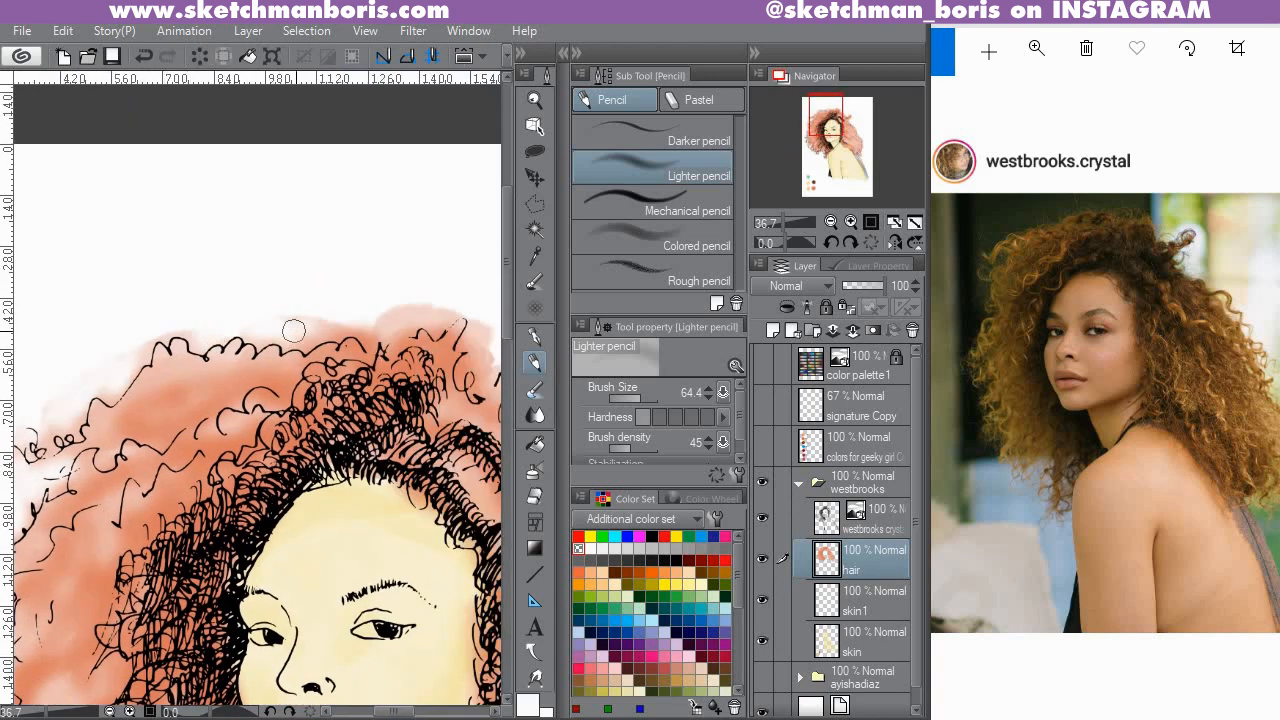
Clean away the orange overspill along the top of the hair, around the crown and the loose curl.
mouse_move(414, 324)
mouse_down()
mouse_move(254, 286)
mouse_move(342, 324)
mouse_move(193, 322)
mouse_up()
mouse_move(193, 326)
mouse_down()
mouse_move(224, 366)
mouse_move(317, 343)
mouse_move(318, 402)
mouse_up()
drag(316, 412, 294, 324)
drag(143, 203, 198, 279)
drag(127, 256, 206, 245)
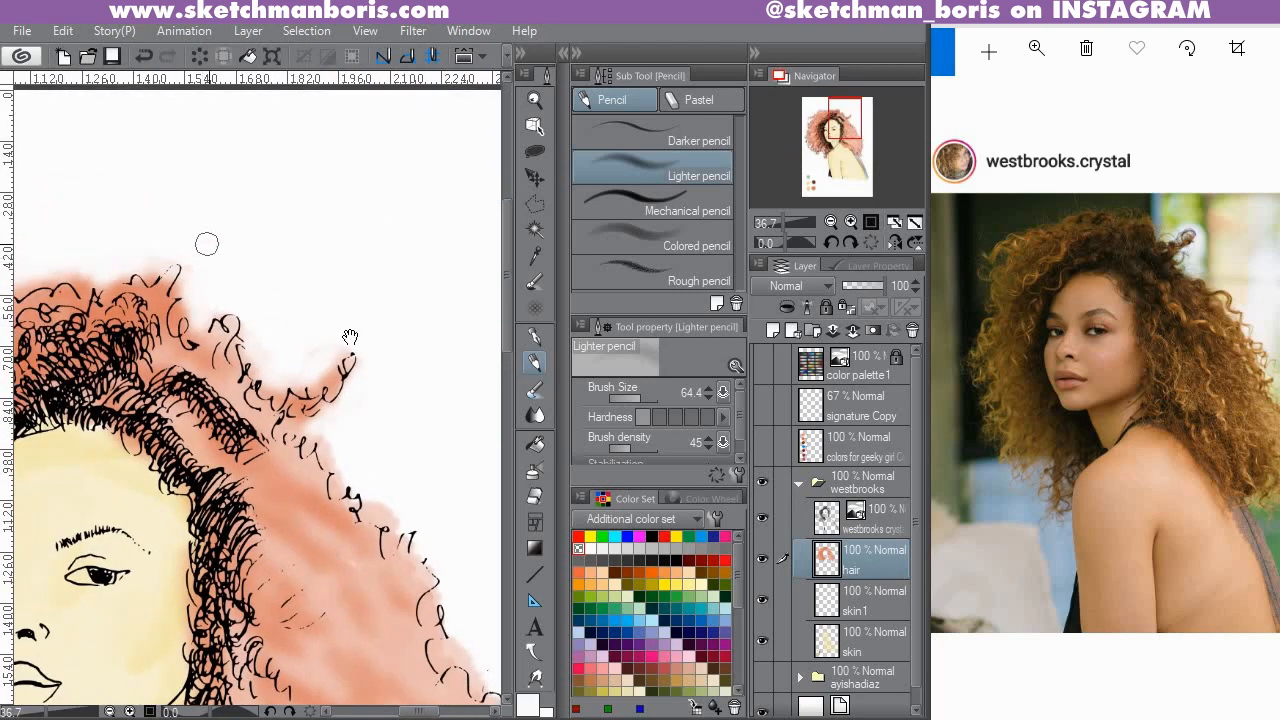
drag(343, 430, 203, 315)
drag(203, 315, 187, 345)
Erase the orange overspill along the hair's right outline and the lower curls overlapping the shoulder.
mouse_move(243, 391)
mouse_down()
mouse_move(246, 294)
mouse_move(285, 261)
mouse_up()
mouse_move(307, 383)
mouse_down()
mouse_move(293, 280)
mouse_move(357, 249)
mouse_move(323, 260)
mouse_move(360, 295)
mouse_up()
drag(406, 366, 391, 324)
drag(391, 324, 396, 412)
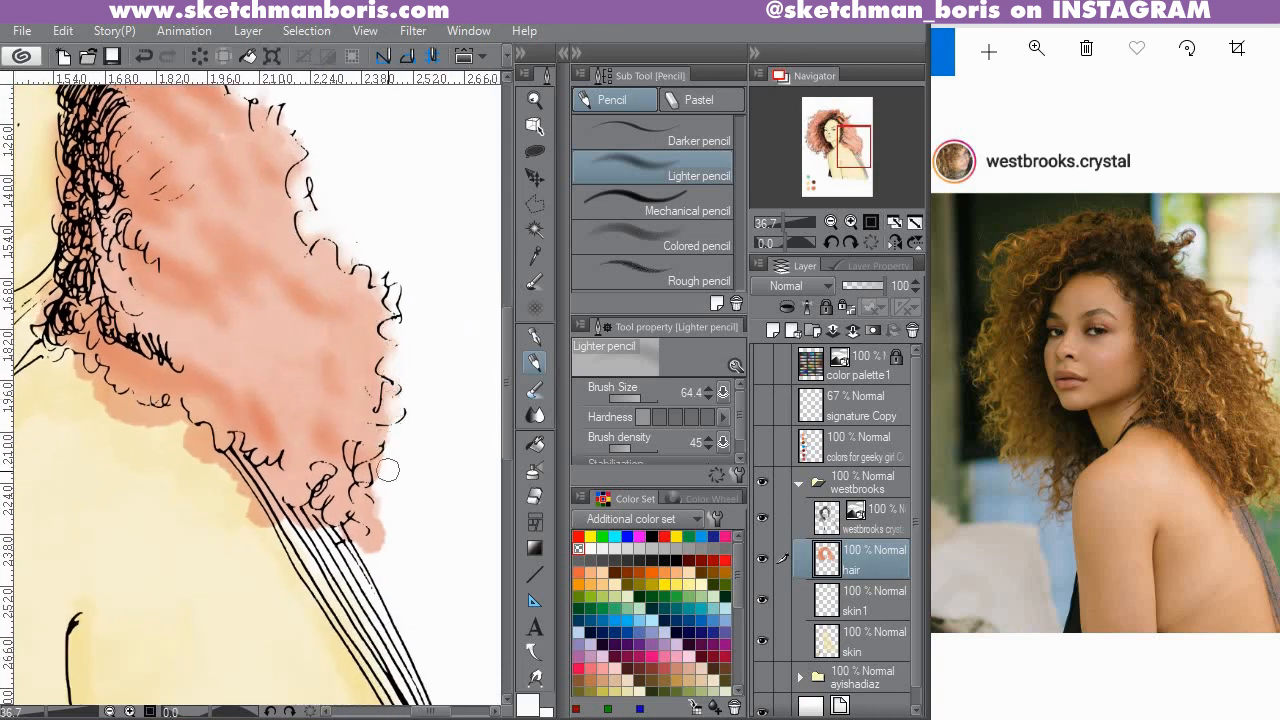
drag(390, 536, 366, 537)
drag(254, 509, 364, 486)
drag(318, 473, 366, 503)
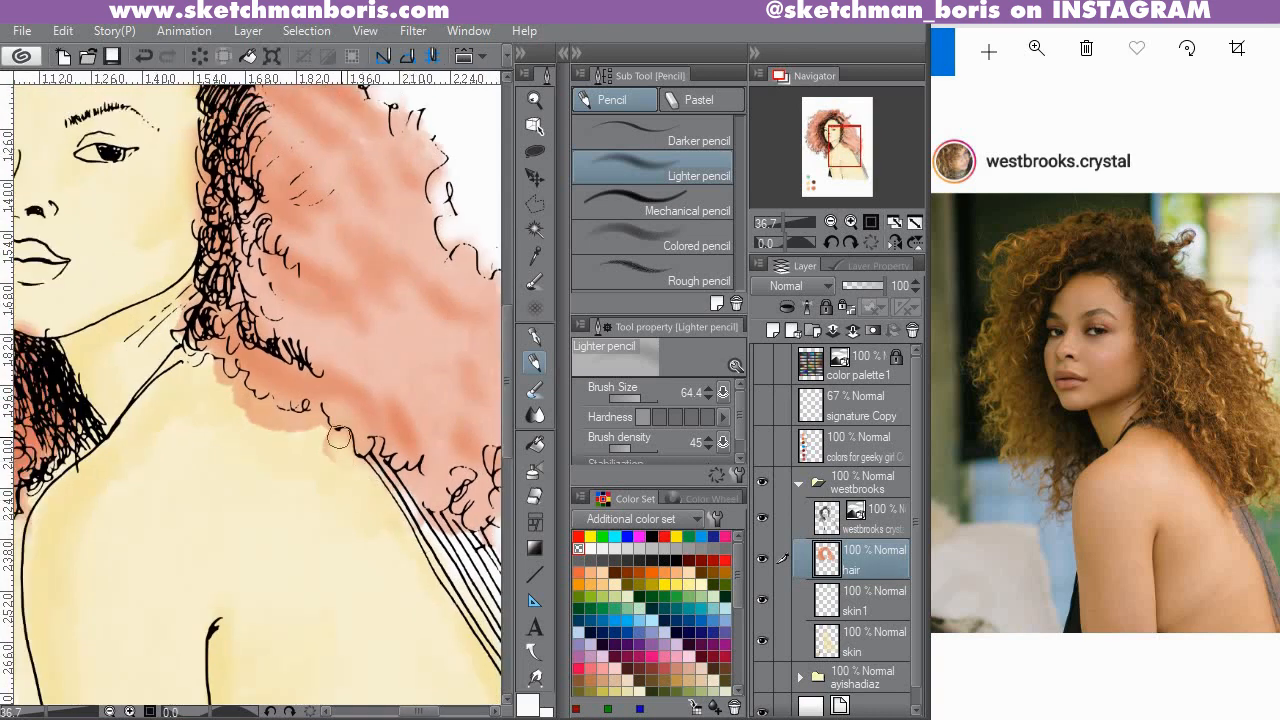
scroll(227, 396, down, 3)
scroll(227, 396, down, 2)
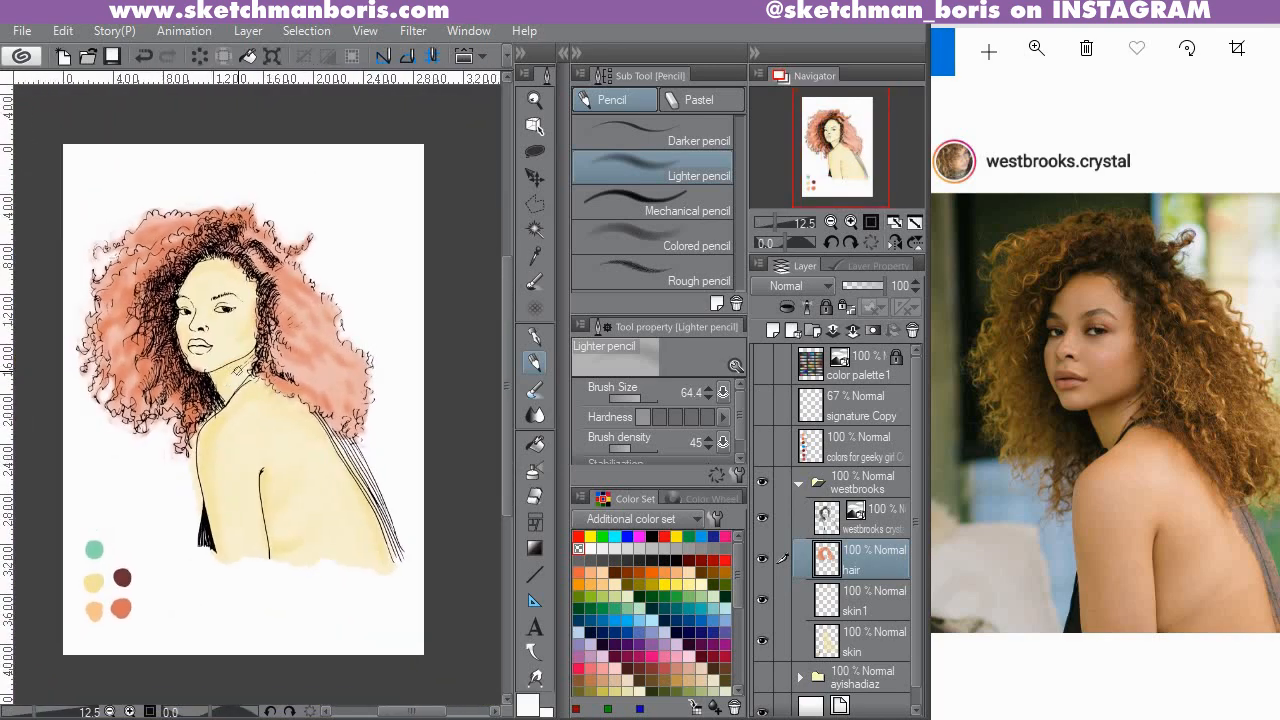
scroll(238, 370, up, 1)
scroll(335, 448, down, 1)
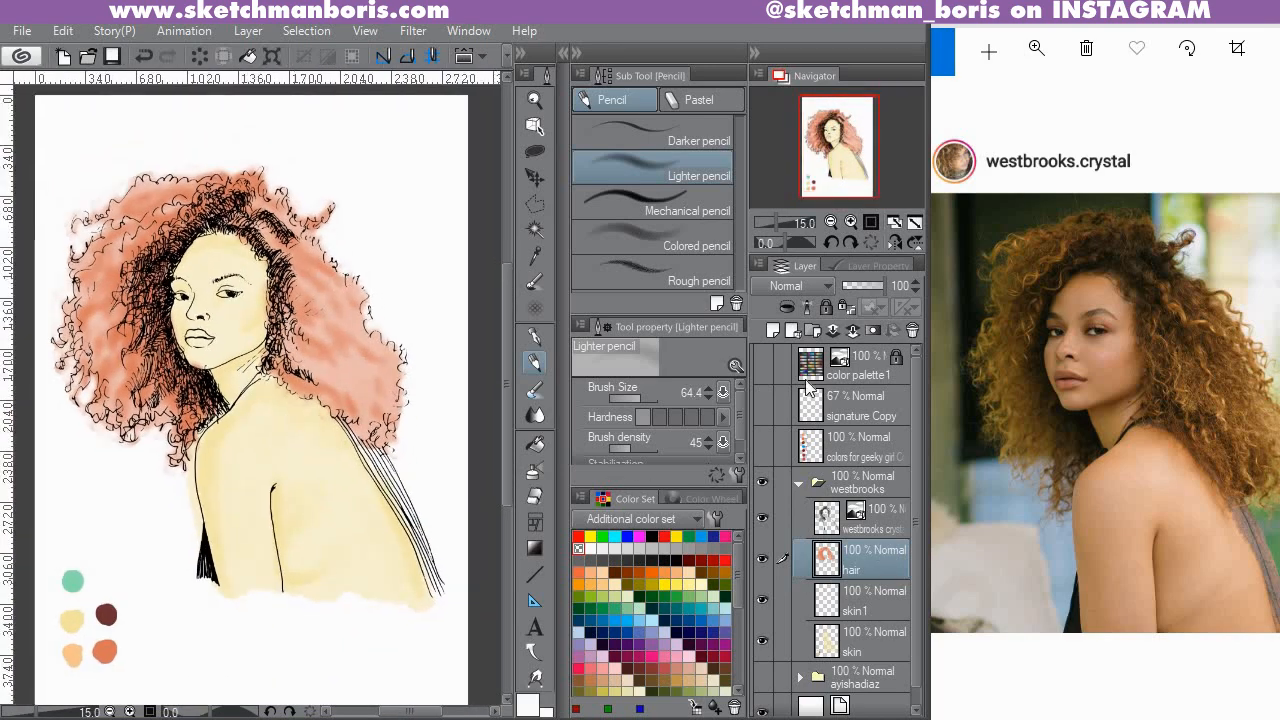
Add a layer named dress above hair and sample the green swatch.
click(772, 330)
double_click(882, 568)
text(dress)
key(Return)
click(535, 256)
click(78, 582)
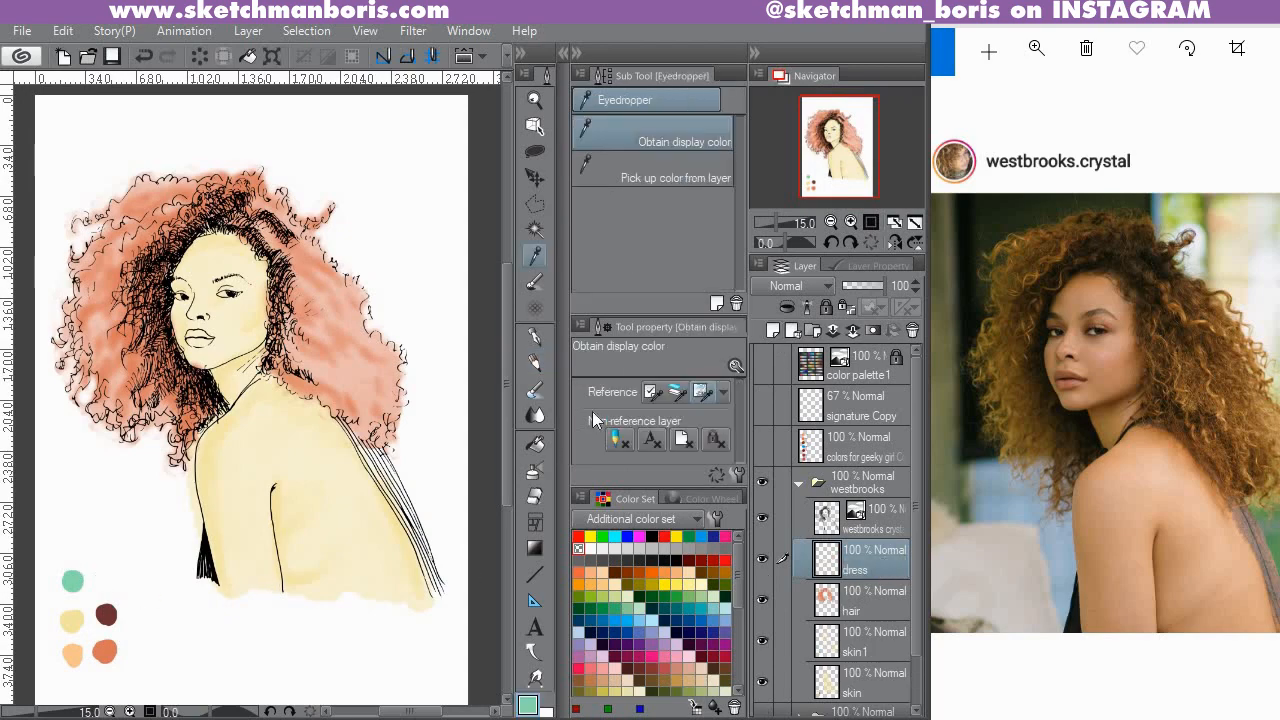
Paint the small dress piece beside the arm green with the 透明水彩R watercolor brush at size 96.5.
click(535, 389)
scroll(188, 467, up, 2)
drag(214, 594, 195, 465)
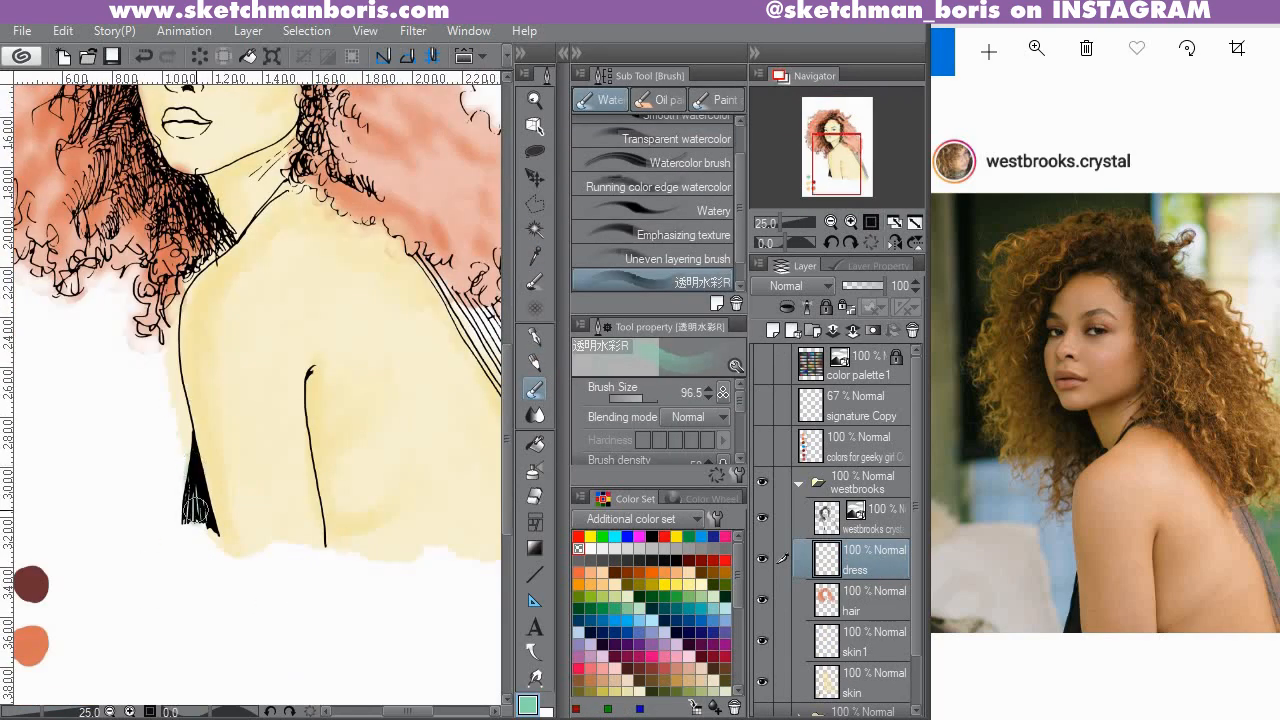
drag(196, 510, 200, 535)
key(e)
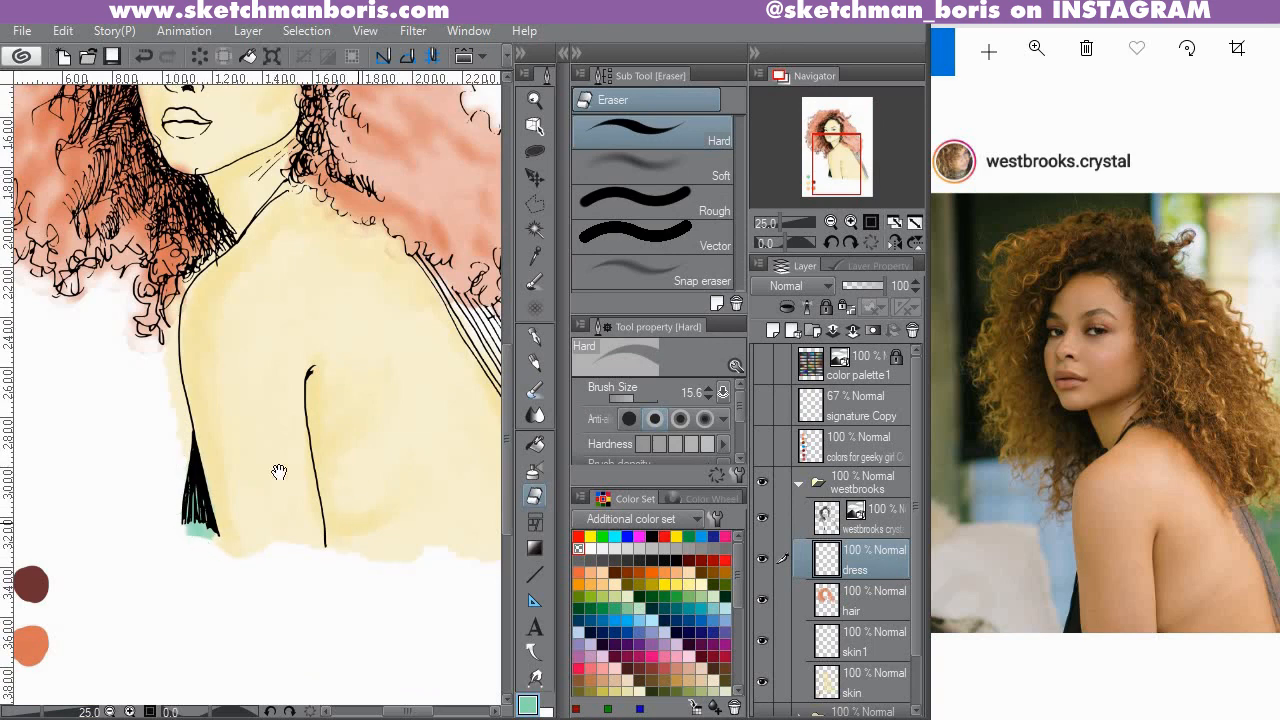
drag(279, 472, 105, 480)
Fill the striped dress edge along the back with green using the watercolor brush at size 78.8, and trim overspill with the Hard eraser.
key(b)
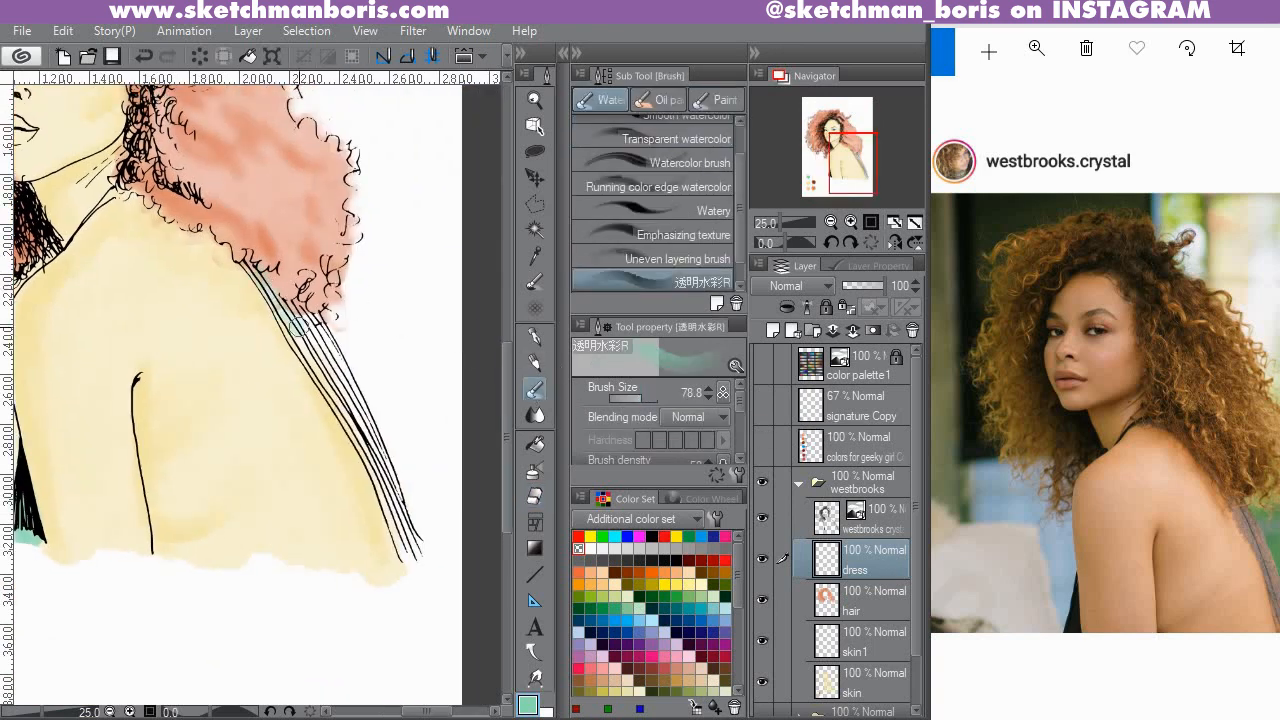
mouse_move(298, 325)
mouse_down()
mouse_move(352, 403)
mouse_move(326, 338)
mouse_move(378, 445)
mouse_move(344, 405)
mouse_move(415, 540)
mouse_move(318, 340)
mouse_move(362, 437)
mouse_move(384, 402)
mouse_up()
key(e)
drag(355, 347, 382, 456)
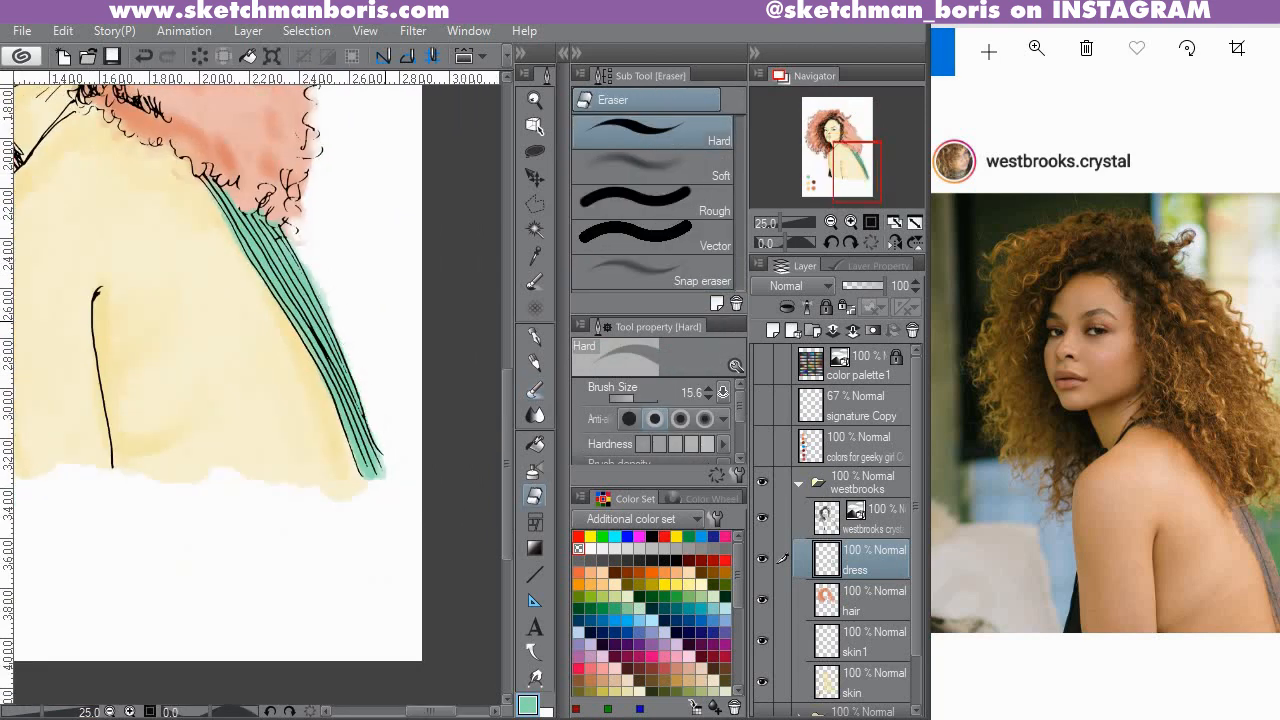
mouse_move(323, 261)
mouse_down()
mouse_move(345, 344)
mouse_move(280, 308)
mouse_up()
scroll(378, 325, down, 6)
scroll(280, 225, up, 7)
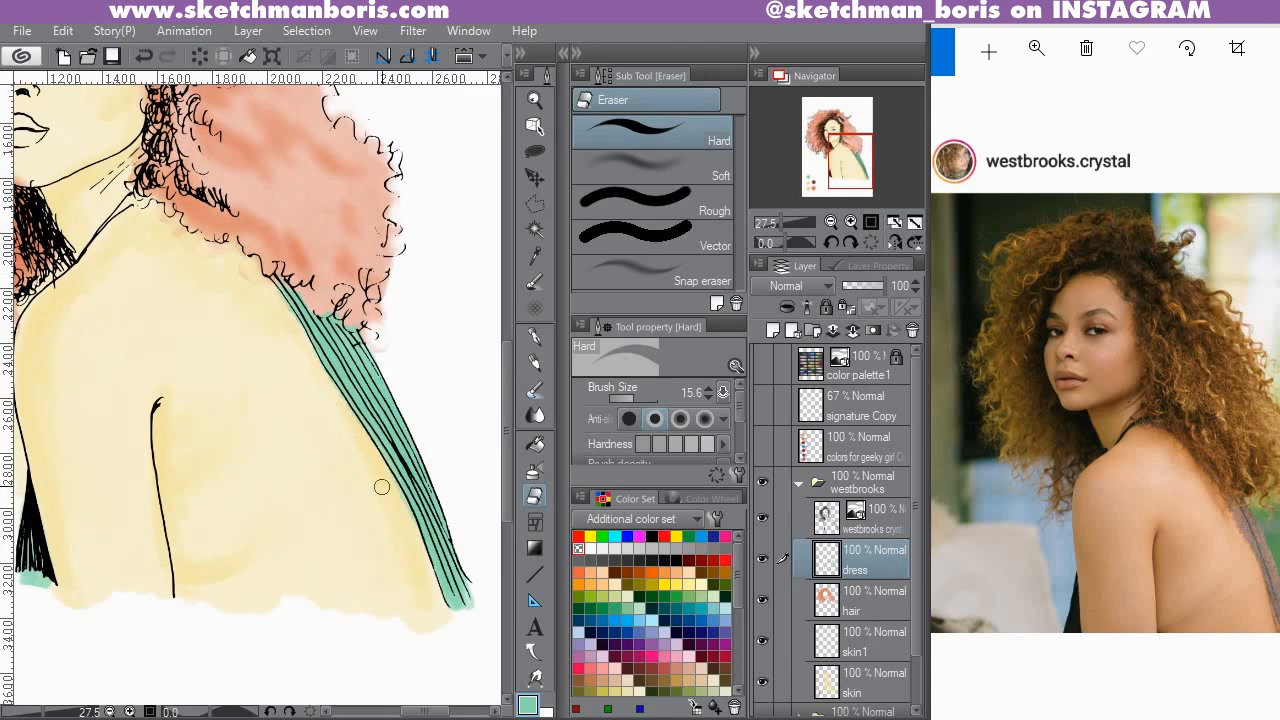
scroll(382, 355, down, 4)
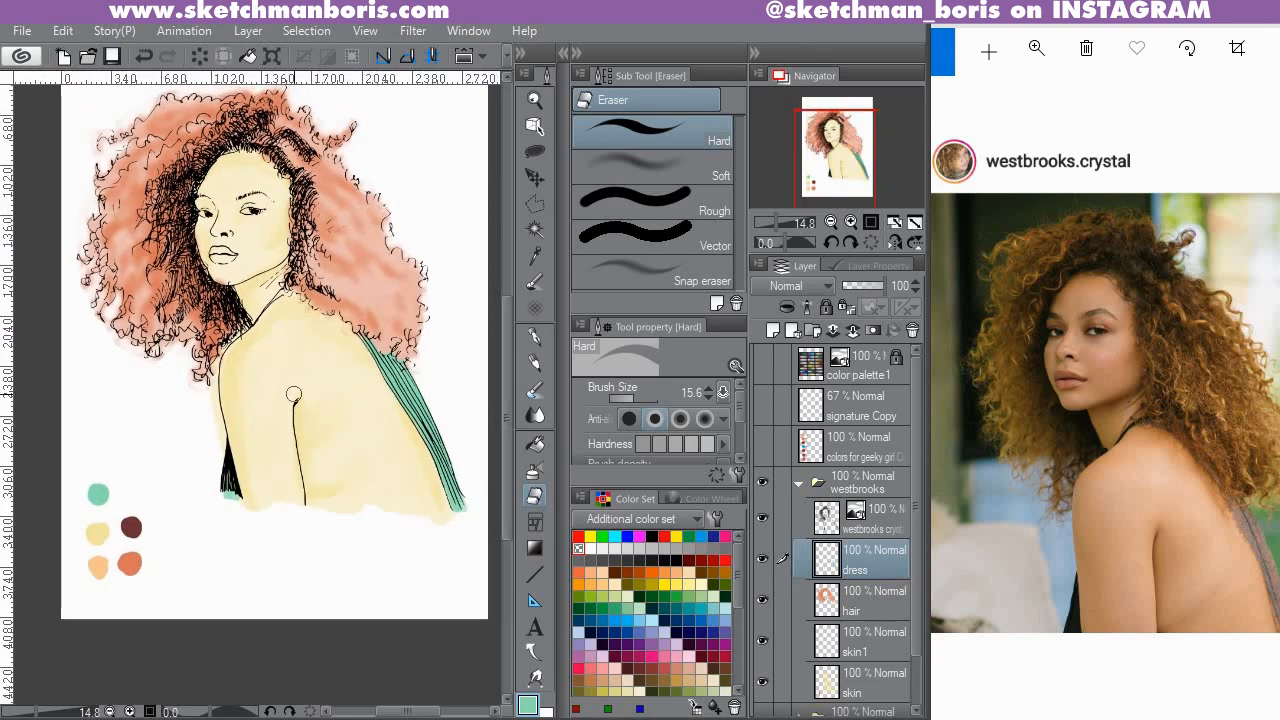
Return to the watercolor brush and add a layer named lips directly above the hair layer.
click(531, 392)
click(880, 605)
click(773, 331)
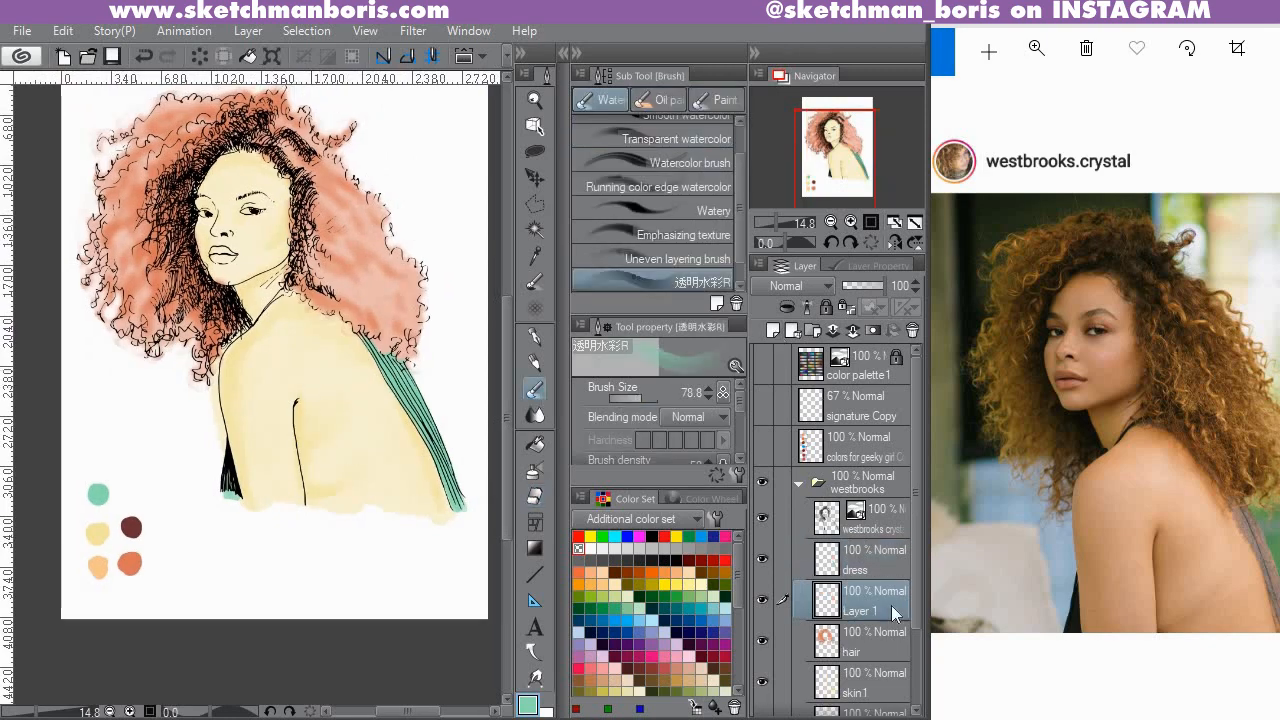
double_click(892, 611)
text(lips)
key(Return)
Color both lips green with the watercolor brush at size 35.1.
scroll(142, 247, up, 2)
scroll(290, 256, up, 2)
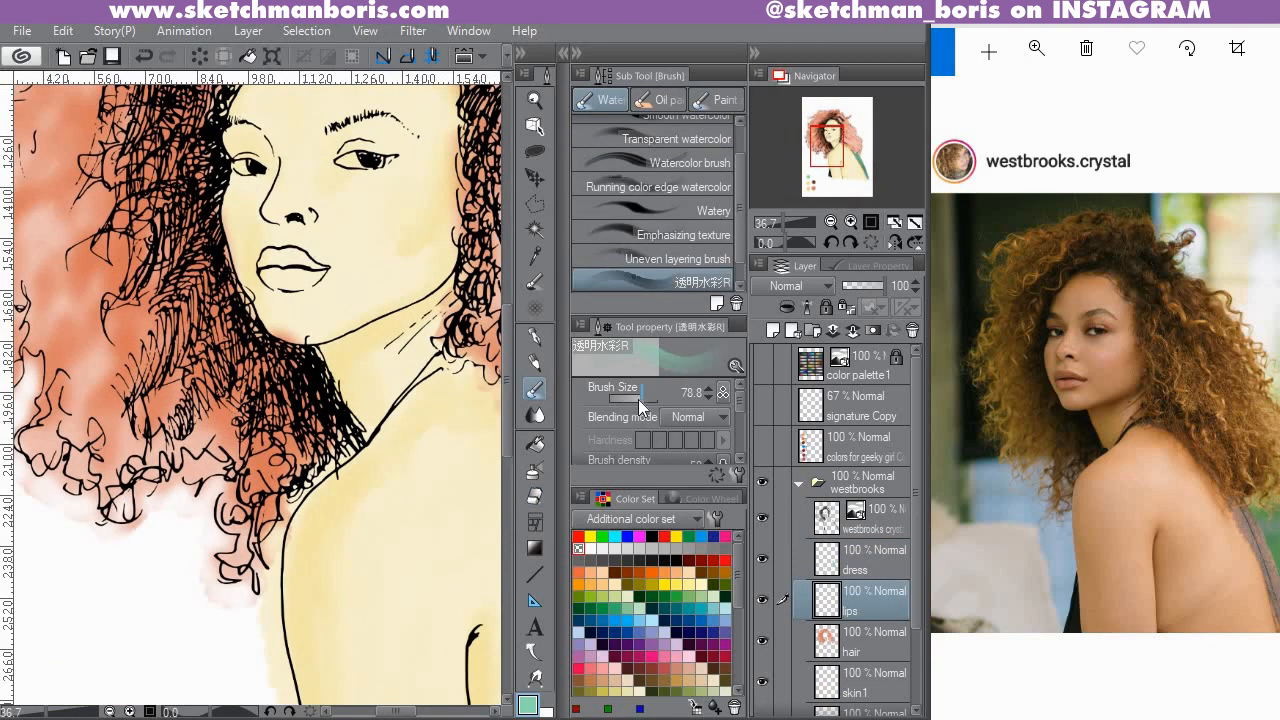
drag(641, 398, 637, 398)
mouse_move(266, 265)
mouse_down()
mouse_move(312, 269)
mouse_move(273, 277)
mouse_up()
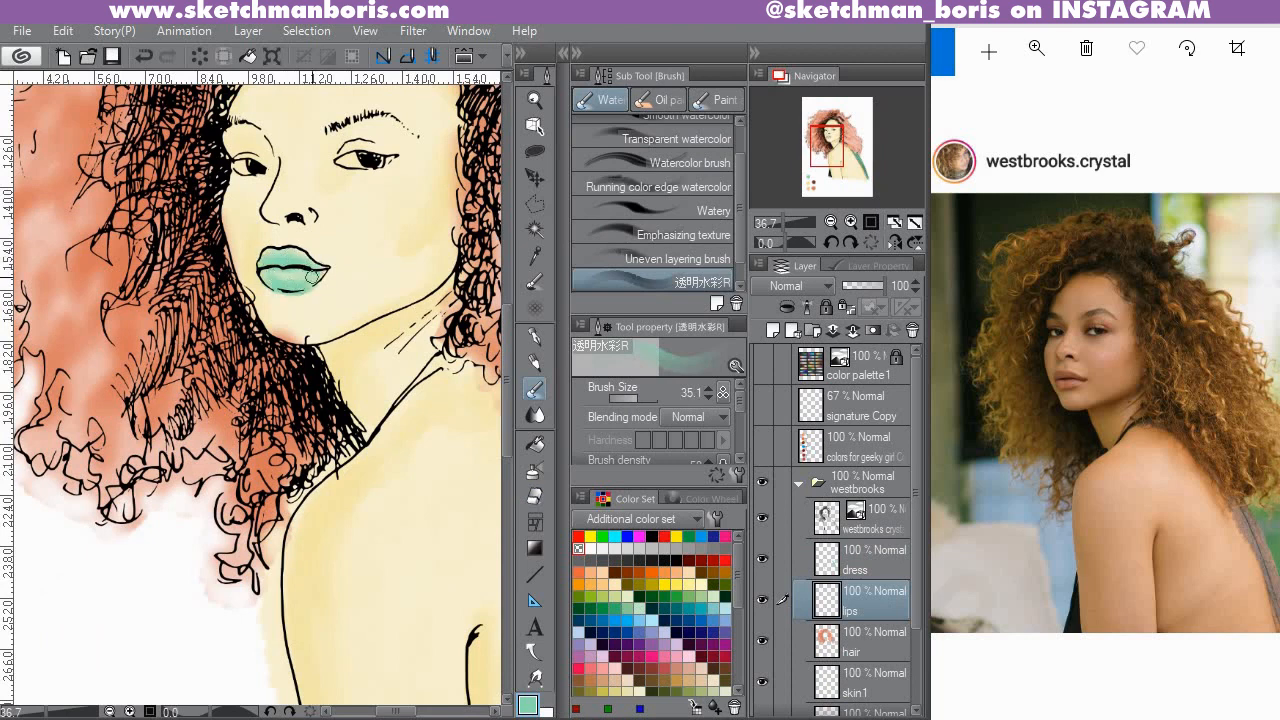
key(ctrl+0)
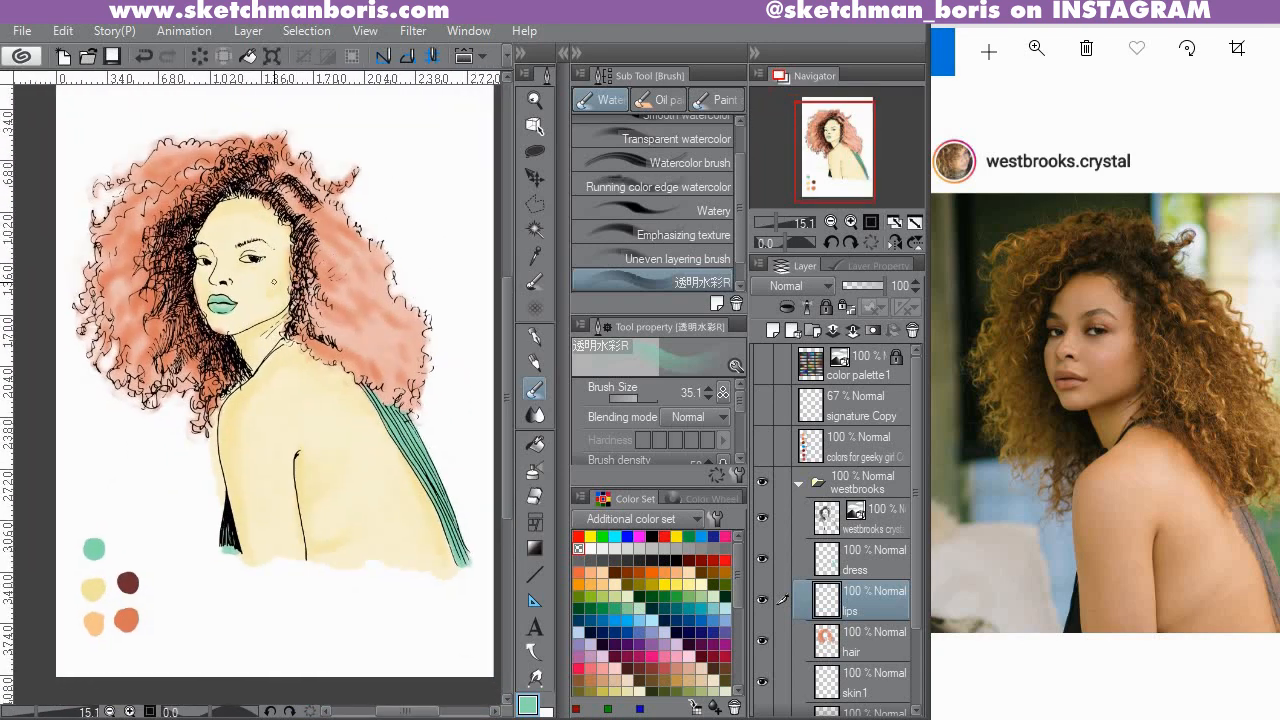
scroll(858, 600, down, 1)
On the skin layer, erase the skin color from the whites of the eyes with the Hard eraser at size 8.5.
click(856, 672)
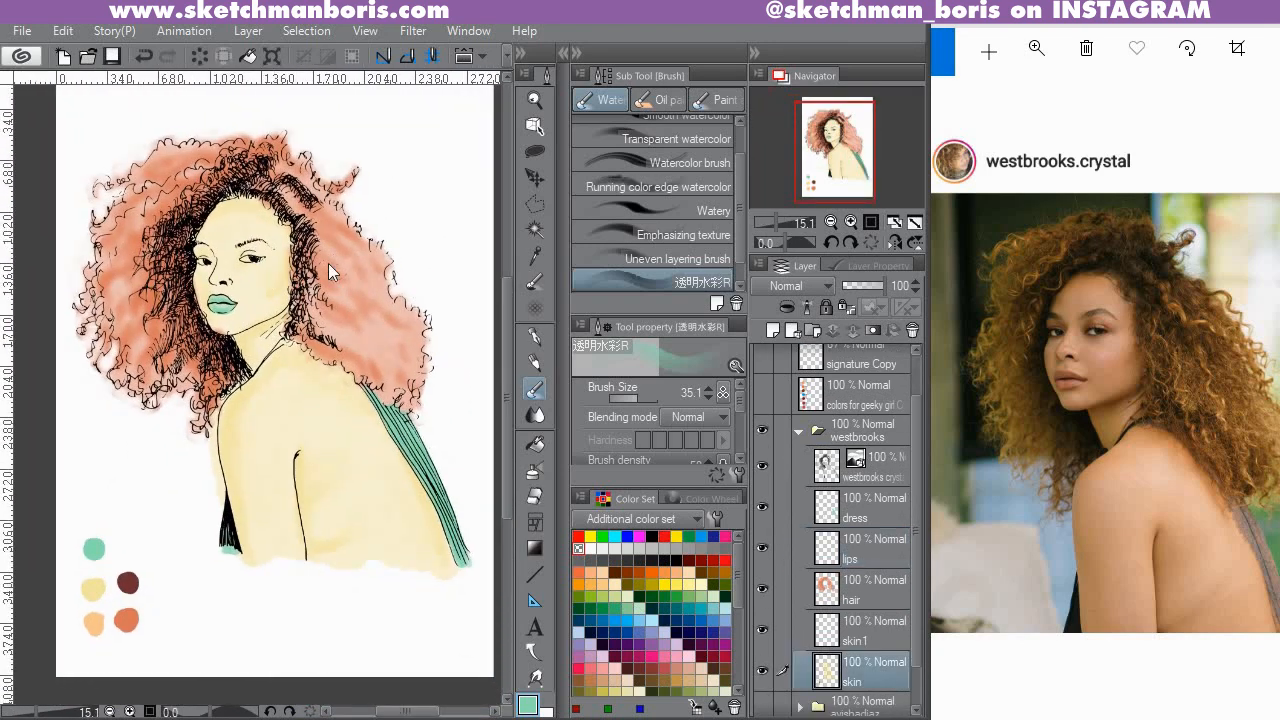
scroll(268, 272, up, 3)
key(e)
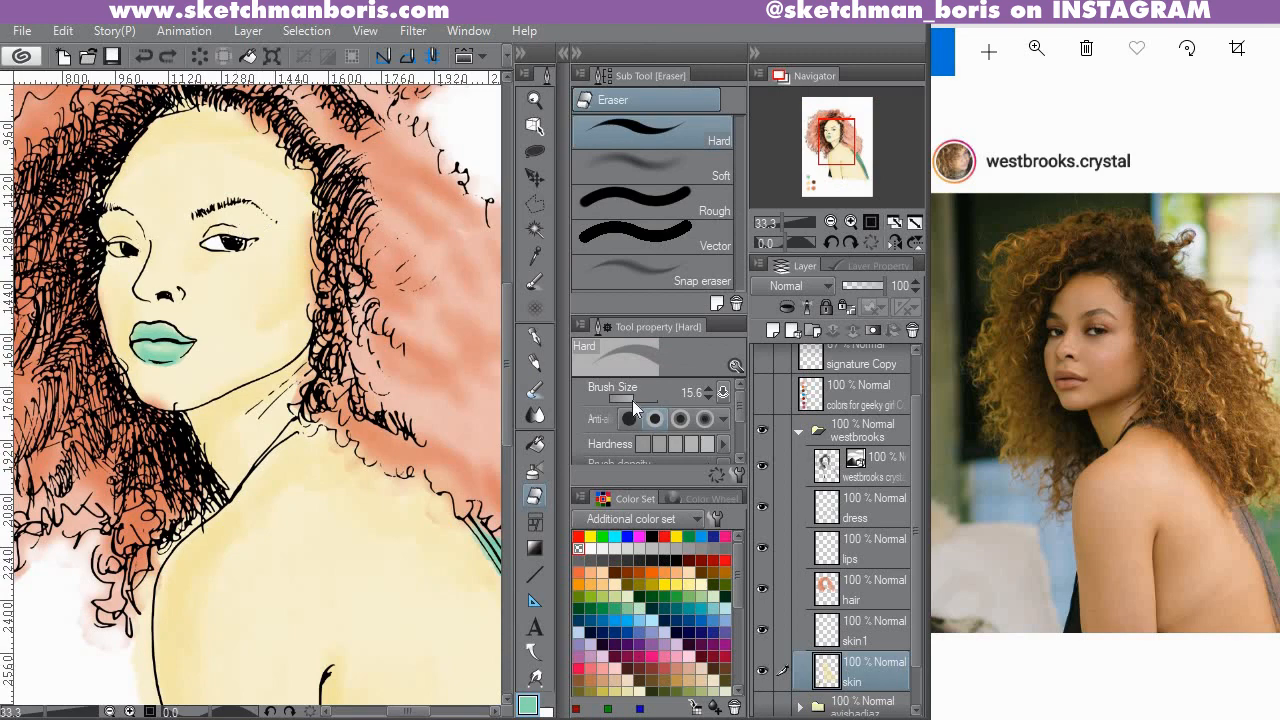
drag(632, 400, 621, 400)
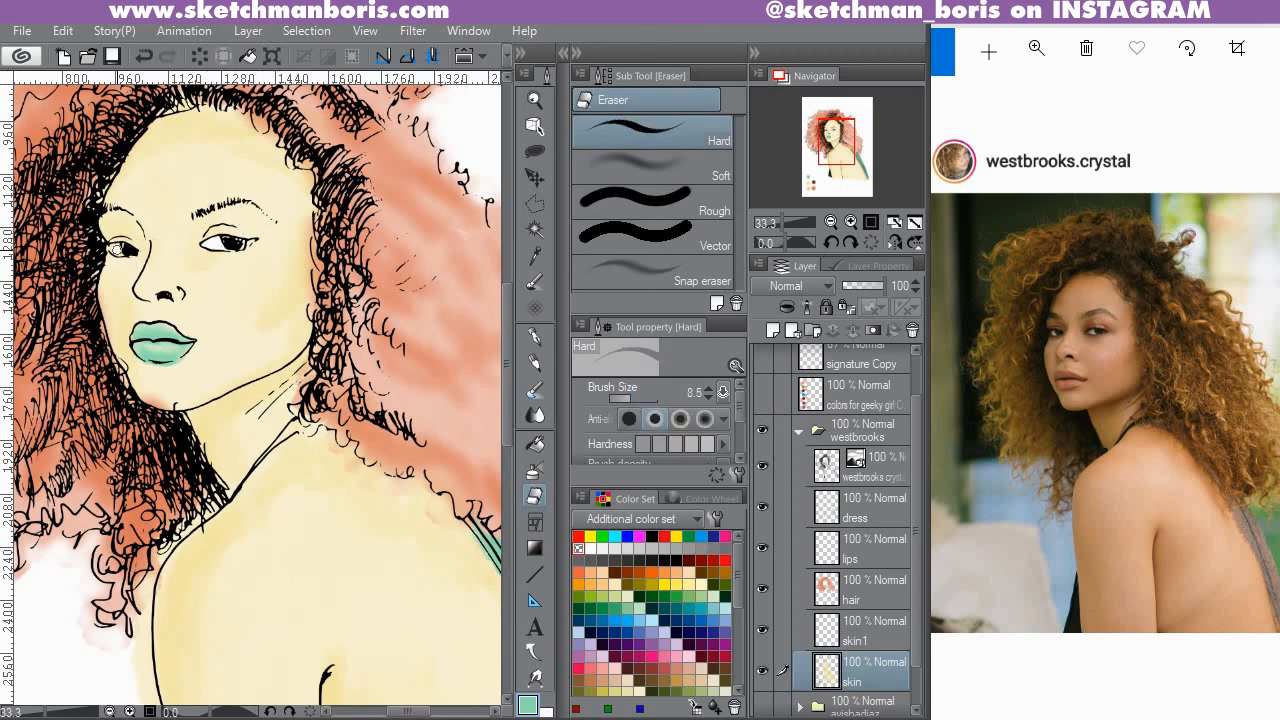
scroll(246, 318, down, 5)
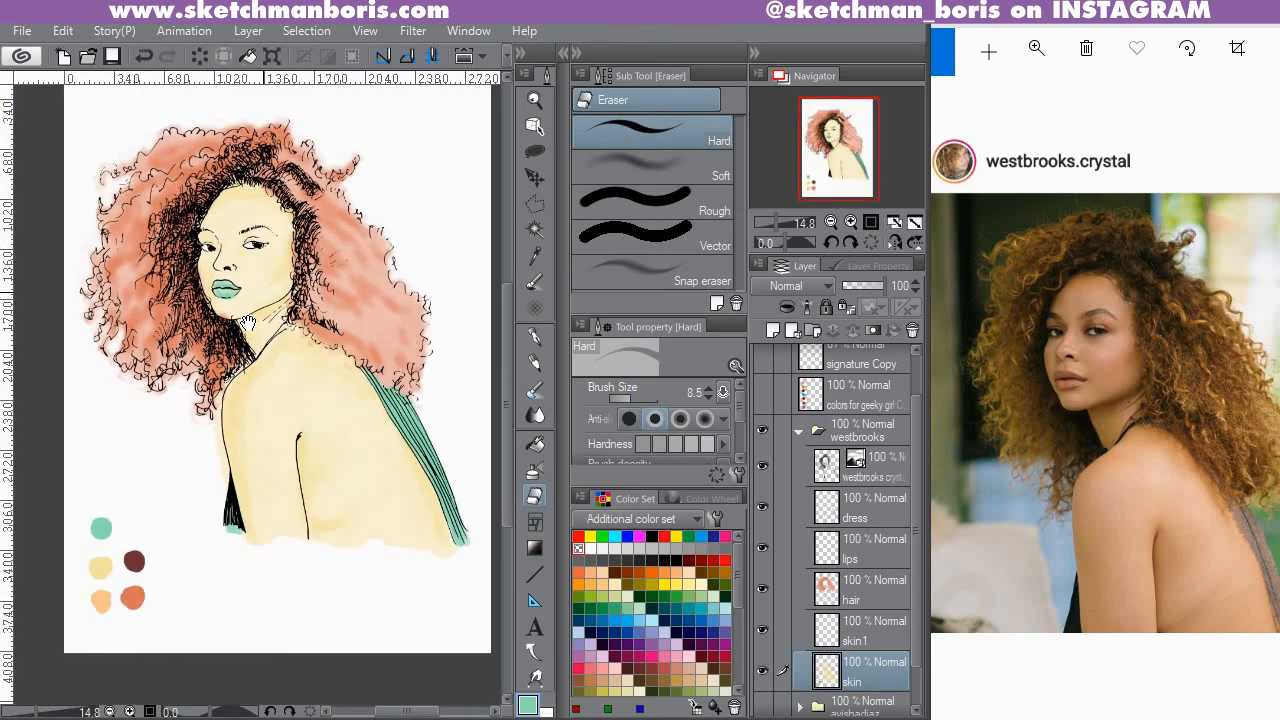
Add a layer named hair1 above the hair layer and sample the dark red swatch.
click(868, 550)
click(862, 592)
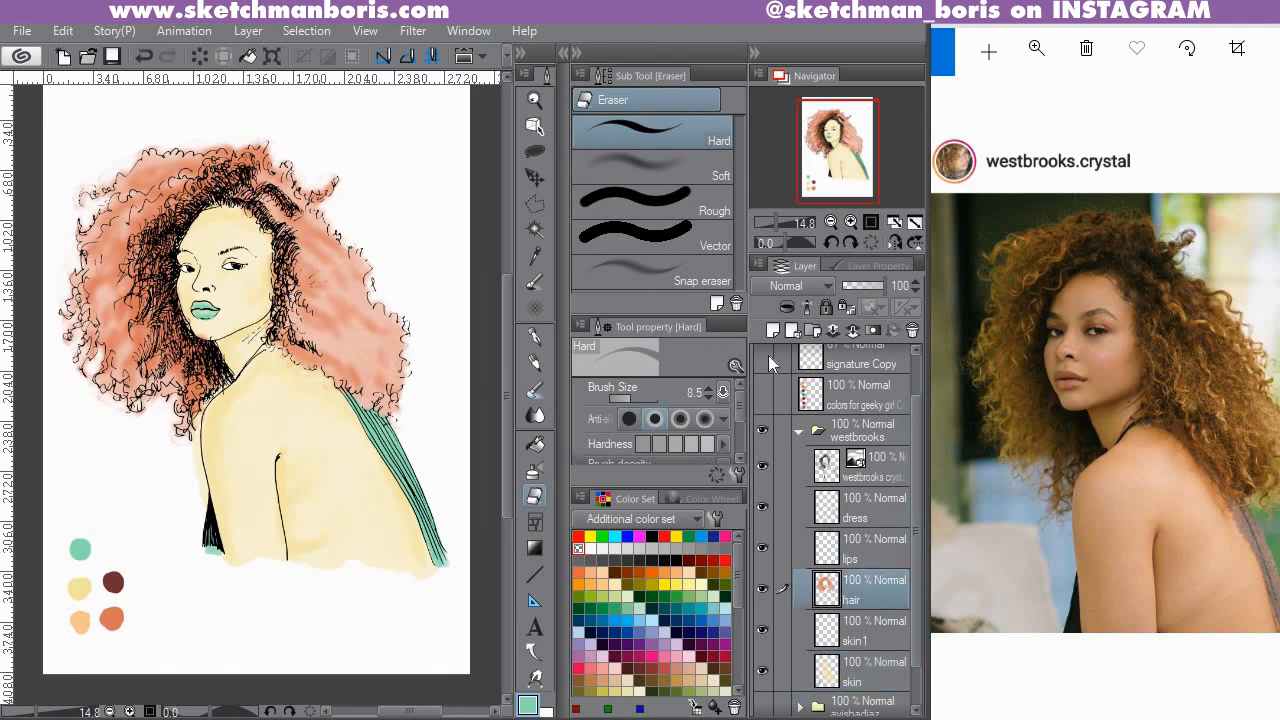
click(772, 330)
double_click(858, 600)
text(hair1)
key(Return)
key(i)
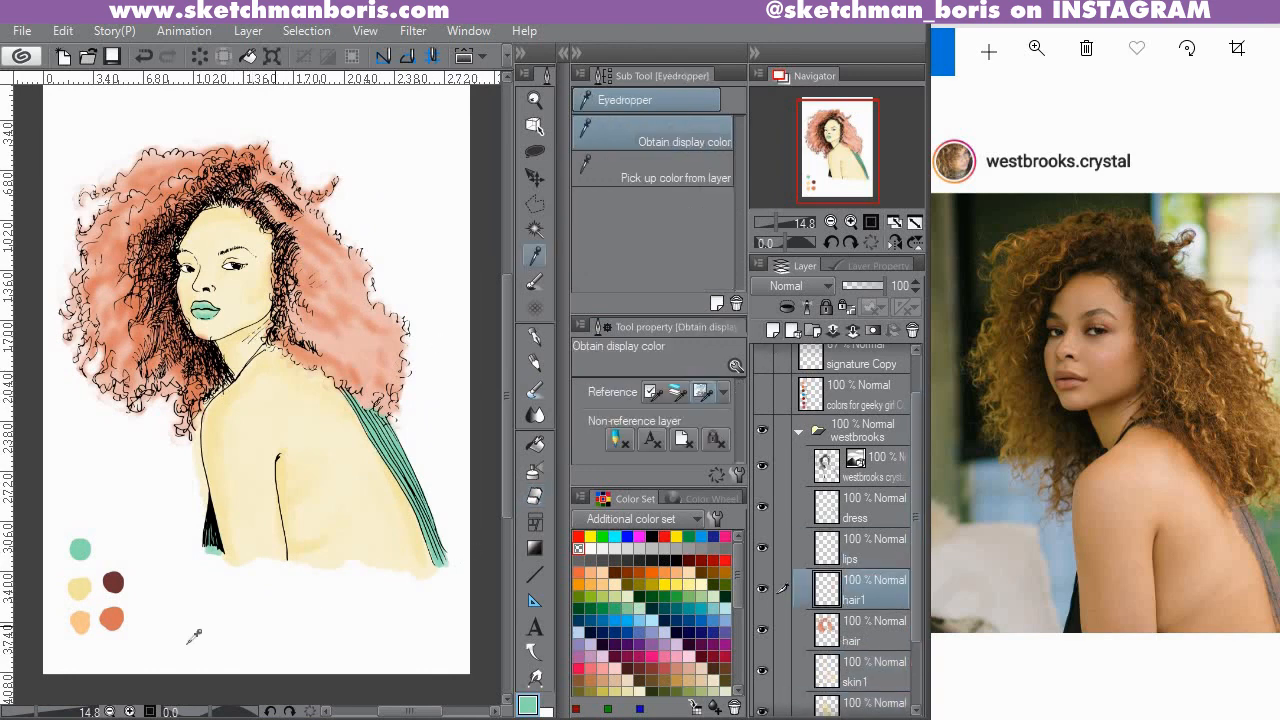
click(118, 578)
Paint dark red shadows through the curls all around the face with the watercolor brush at size 78.8.
click(541, 388)
scroll(194, 323, up, 2)
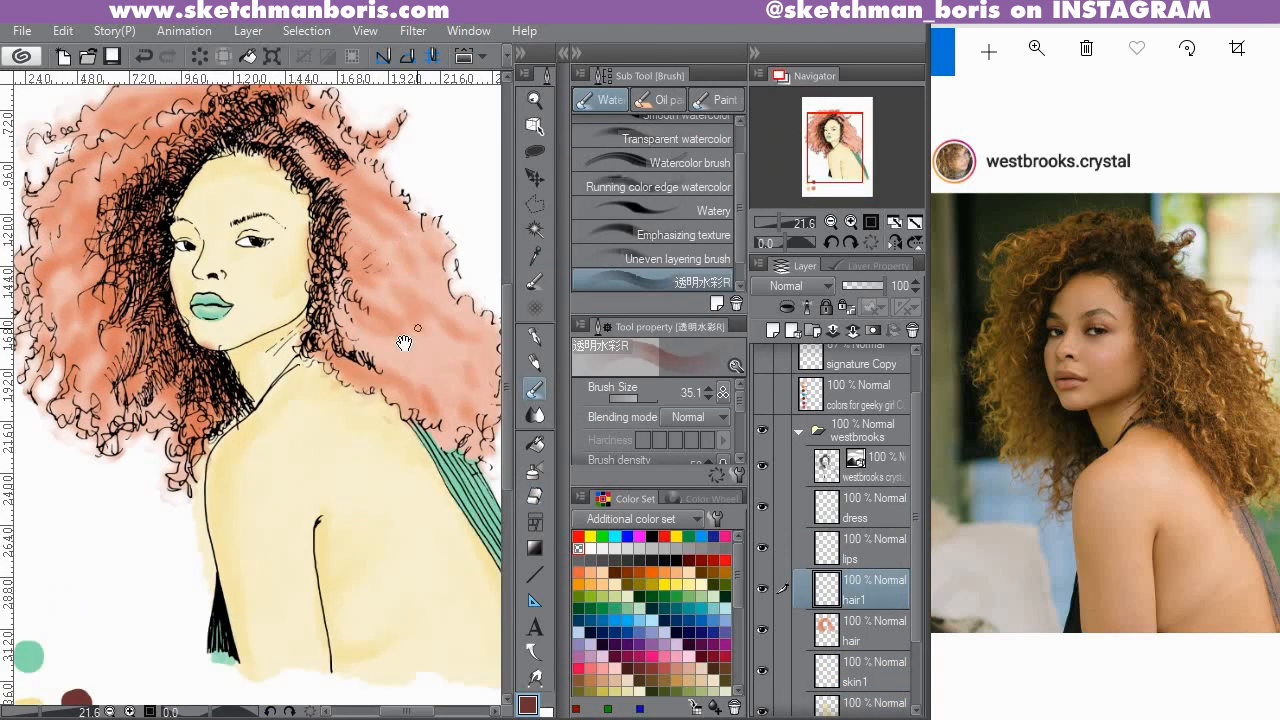
drag(405, 341, 391, 401)
click(643, 399)
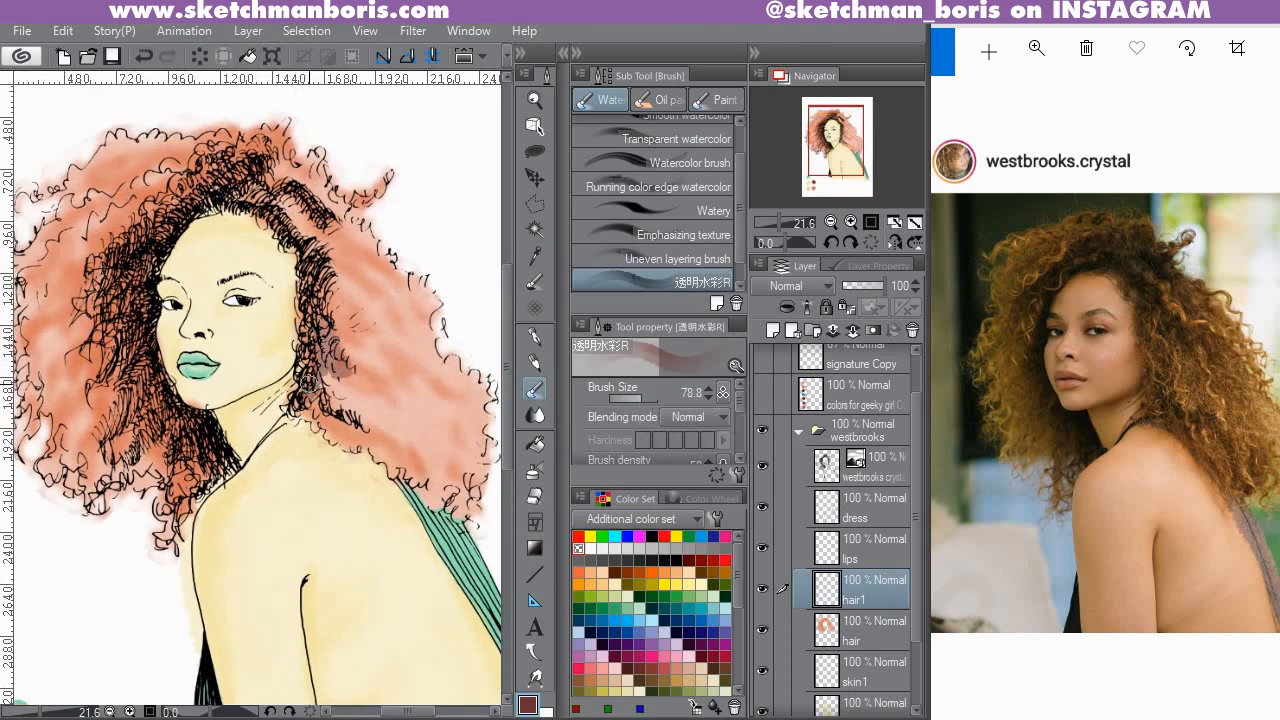
mouse_move(297, 402)
mouse_down()
mouse_move(371, 449)
mouse_move(330, 324)
mouse_up()
mouse_move(330, 324)
mouse_down()
mouse_move(344, 377)
mouse_move(354, 354)
mouse_move(396, 402)
mouse_up()
drag(354, 350, 399, 400)
drag(326, 326, 352, 346)
mouse_move(334, 318)
mouse_down()
mouse_move(380, 339)
mouse_move(350, 345)
mouse_up()
mouse_move(346, 332)
mouse_down()
mouse_move(391, 344)
mouse_move(340, 315)
mouse_move(238, 352)
mouse_up()
mouse_move(238, 352)
mouse_down()
mouse_move(326, 275)
mouse_move(295, 306)
mouse_up()
mouse_move(290, 318)
mouse_down()
mouse_move(282, 309)
mouse_move(226, 371)
mouse_up()
mouse_move(226, 371)
mouse_down()
mouse_move(212, 408)
mouse_move(246, 444)
mouse_up()
mouse_move(265, 461)
mouse_down()
mouse_move(221, 401)
mouse_move(193, 474)
mouse_up()
drag(236, 416, 284, 516)
mouse_move(240, 470)
mouse_down()
mouse_move(228, 380)
mouse_move(276, 453)
mouse_up()
drag(218, 344, 174, 426)
drag(214, 322, 160, 350)
drag(243, 284, 223, 351)
drag(214, 302, 156, 338)
drag(262, 260, 206, 308)
drag(268, 226, 182, 272)
drag(400, 320, 192, 233)
drag(238, 236, 302, 333)
mouse_move(267, 348)
mouse_down()
mouse_move(322, 382)
mouse_move(327, 455)
mouse_up()
mouse_move(320, 435)
mouse_down()
mouse_move(344, 413)
mouse_move(290, 385)
mouse_move(320, 330)
mouse_move(302, 291)
mouse_move(260, 271)
mouse_up()
Soften the dark red hair shadows into the orange wash with the Blend tool at size 64.4.
key(j)
click(640, 398)
drag(256, 186, 303, 274)
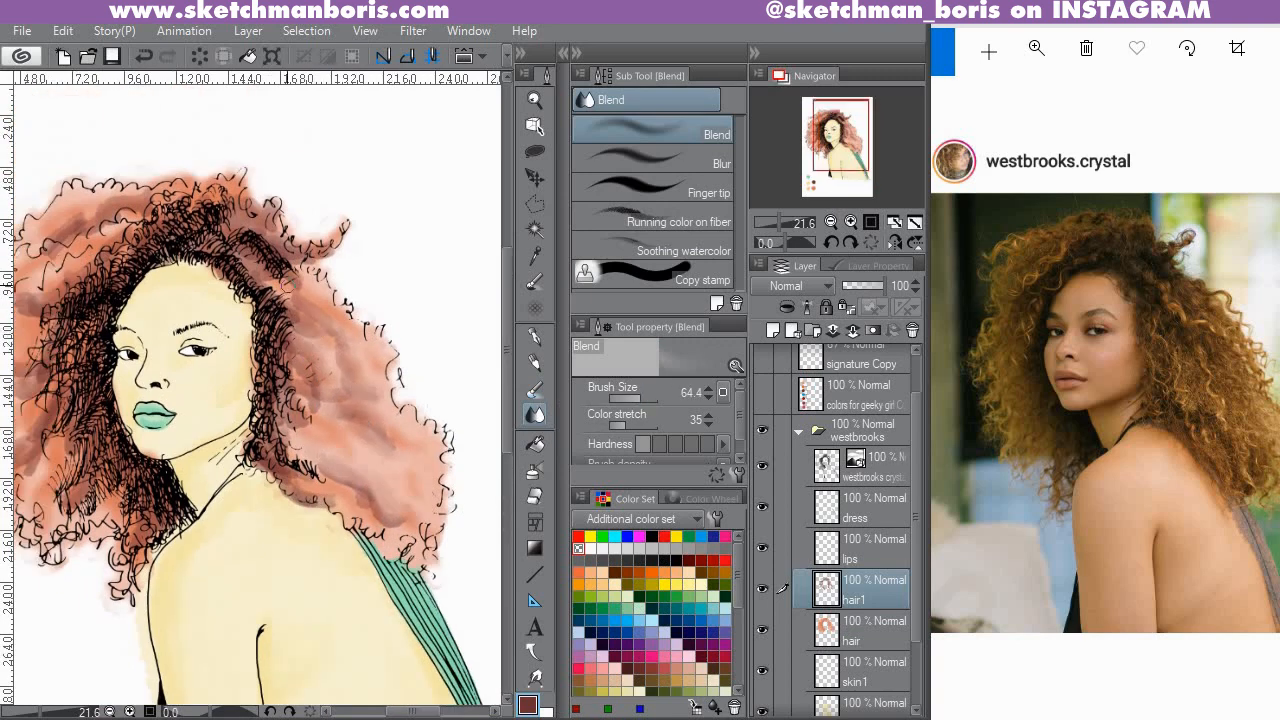
mouse_move(95, 285)
mouse_down()
mouse_move(229, 271)
mouse_move(168, 320)
mouse_move(127, 397)
mouse_move(205, 485)
mouse_move(262, 464)
mouse_up()
drag(230, 445, 167, 393)
scroll(168, 393, down, 4)
scroll(172, 385, down, 1)
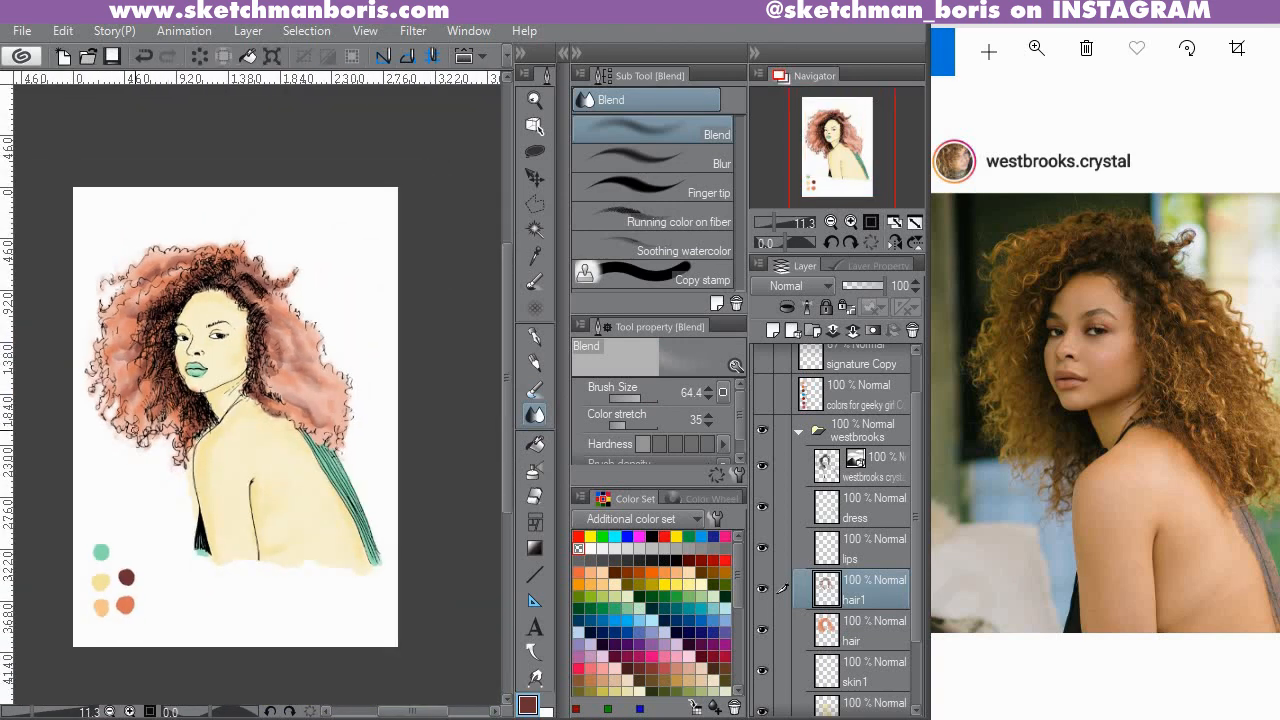
On the skin1 layer, shade the face with the sampled light orange swatch using the watercolor brush at size 78.8.
scroll(866, 580, down, 3)
click(866, 584)
key(alt)
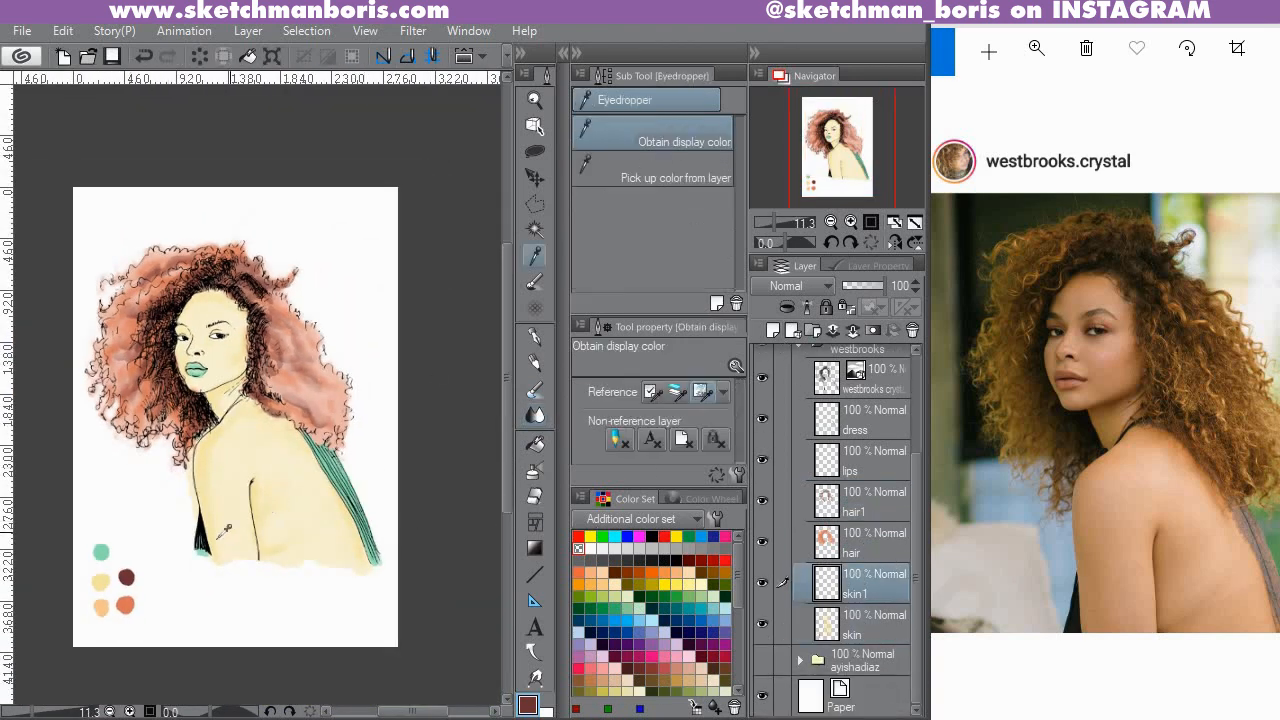
click(102, 606)
click(535, 390)
scroll(226, 288, up, 3)
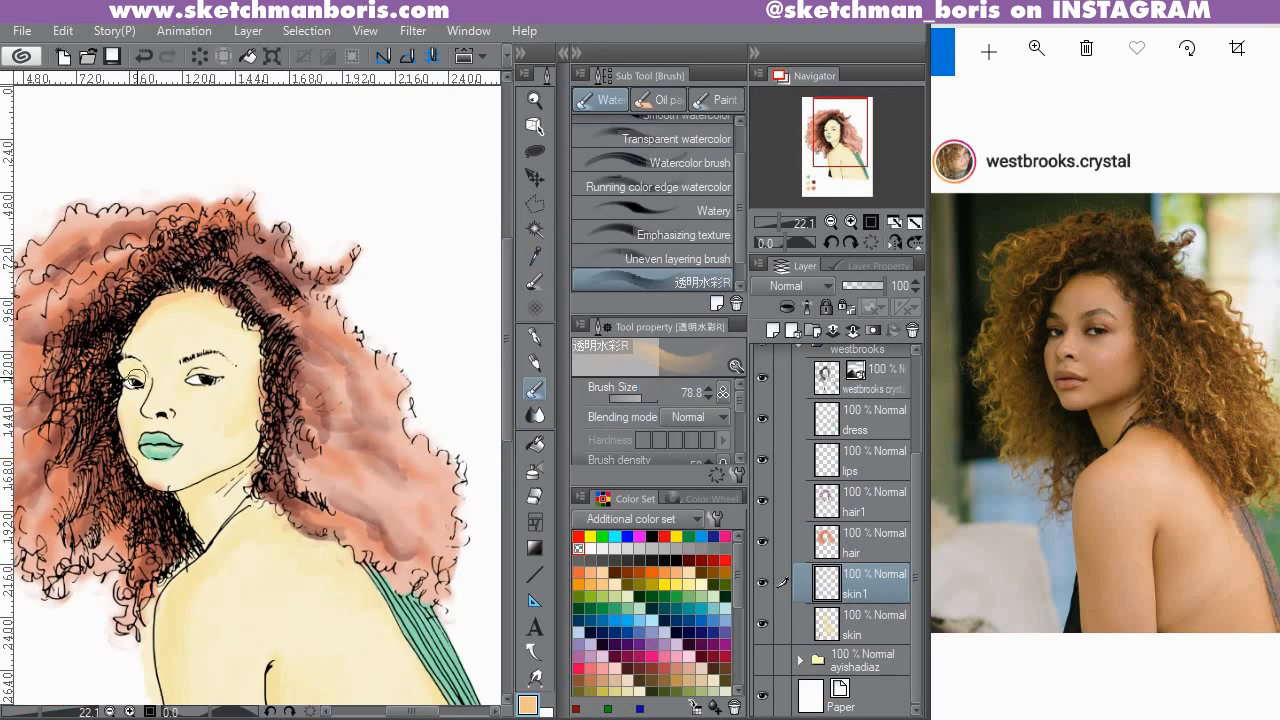
drag(132, 378, 137, 373)
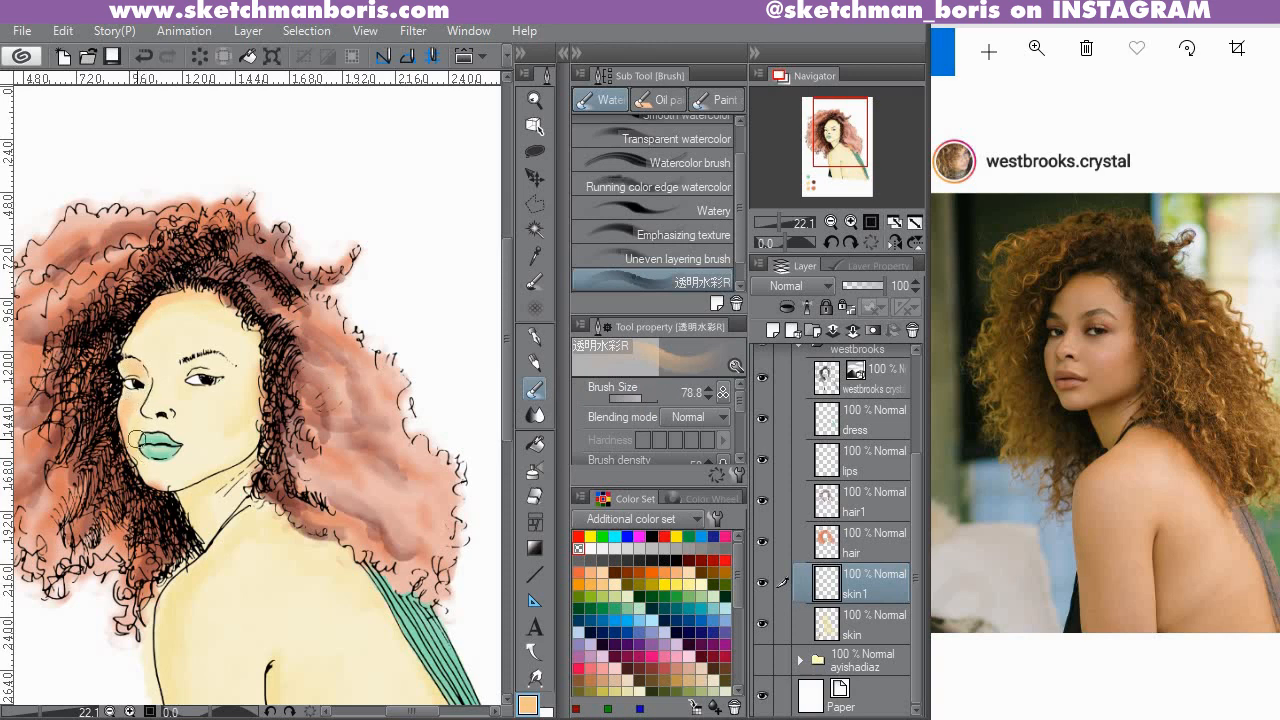
drag(130, 439, 149, 479)
Deepen the light orange shading on the cheek and side of the face on skin1, softening it with Blend.
click(868, 502)
click(535, 496)
click(873, 540)
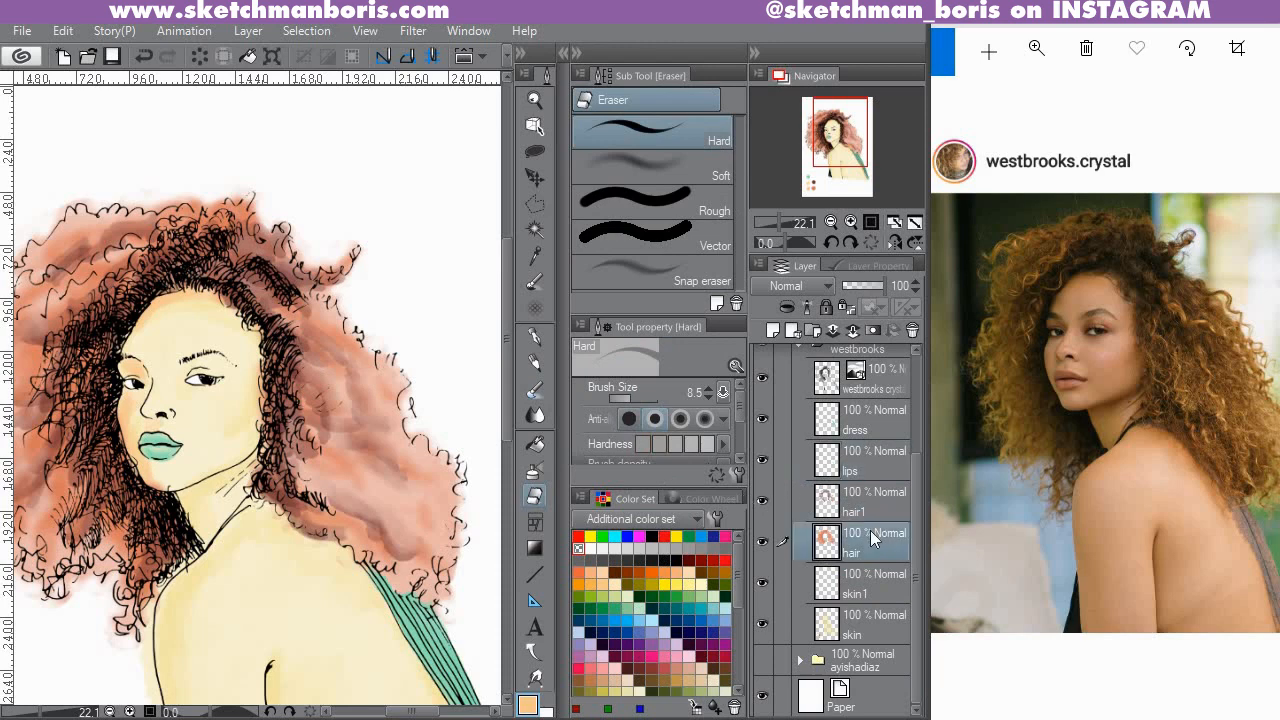
click(859, 582)
key(b)
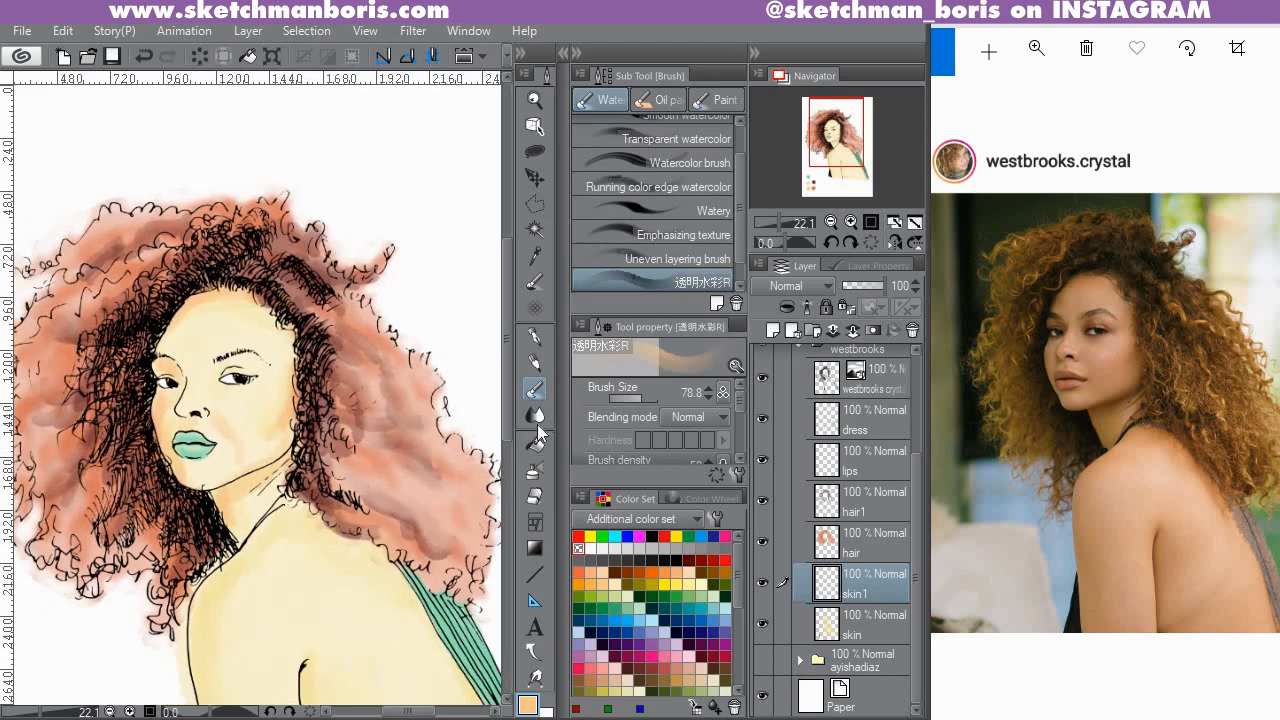
key(j)
key(b)
Shade the shoulder and lower back on skin1 with light orange watercolor, softening the strokes with Blend at size 64.4.
scroll(300, 330, down, 5)
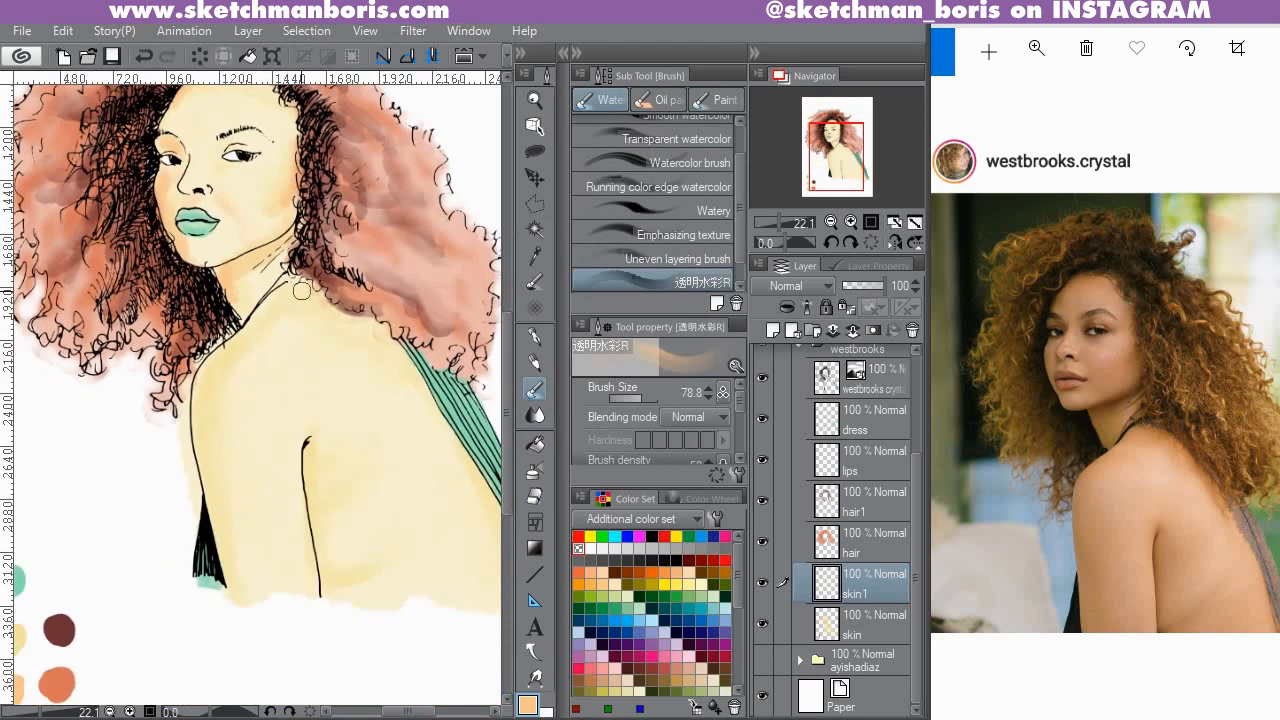
drag(329, 349, 401, 253)
drag(277, 277, 272, 338)
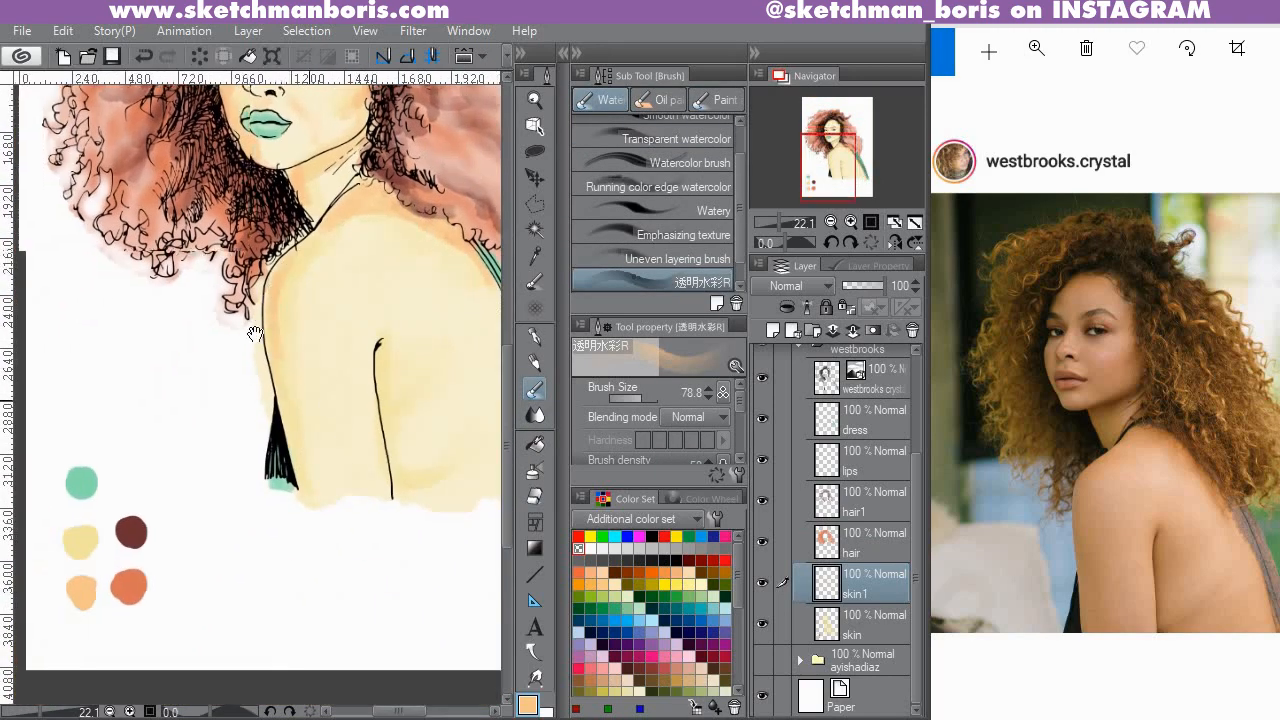
mouse_move(398, 392)
mouse_down()
mouse_move(333, 321)
mouse_move(325, 353)
mouse_up()
key(j)
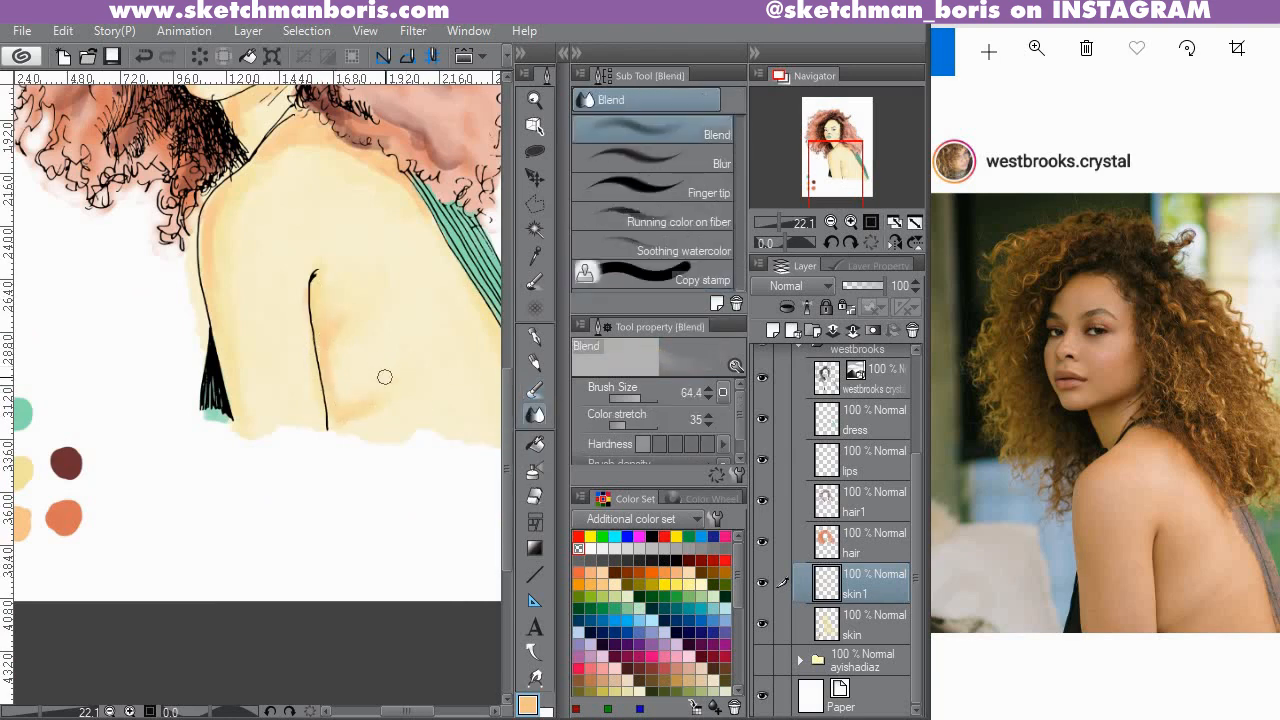
scroll(323, 305, up, 6)
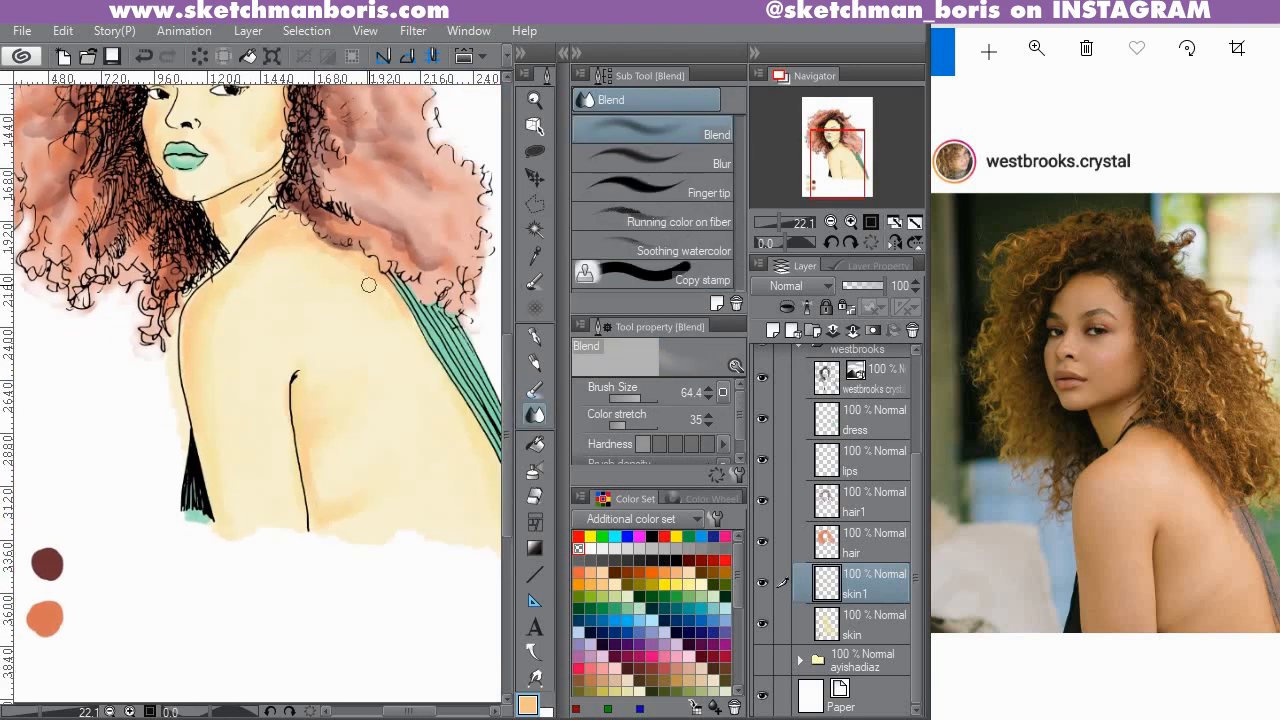
scroll(330, 320, left, 1)
scroll(335, 240, down, 2)
scroll(327, 242, up, 3)
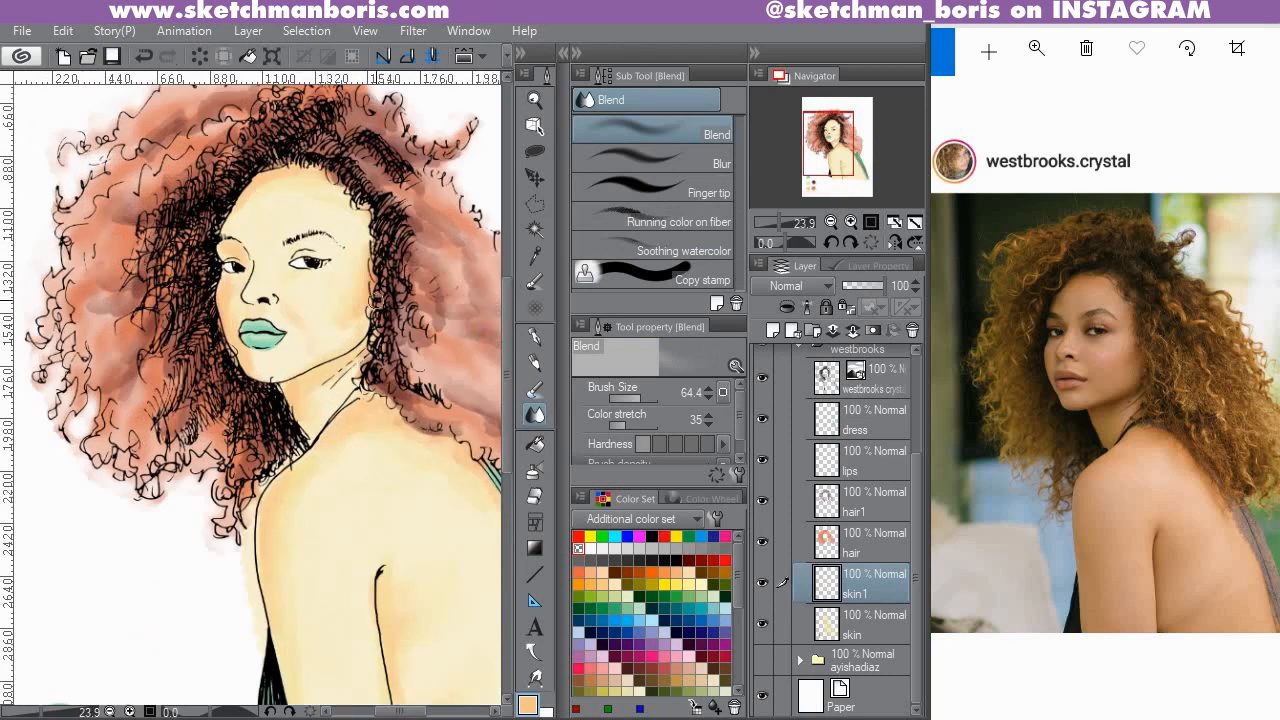
Touch up the face shading around the eyes on skin1 with the watercolor brush and soften it with Blend.
key(b)
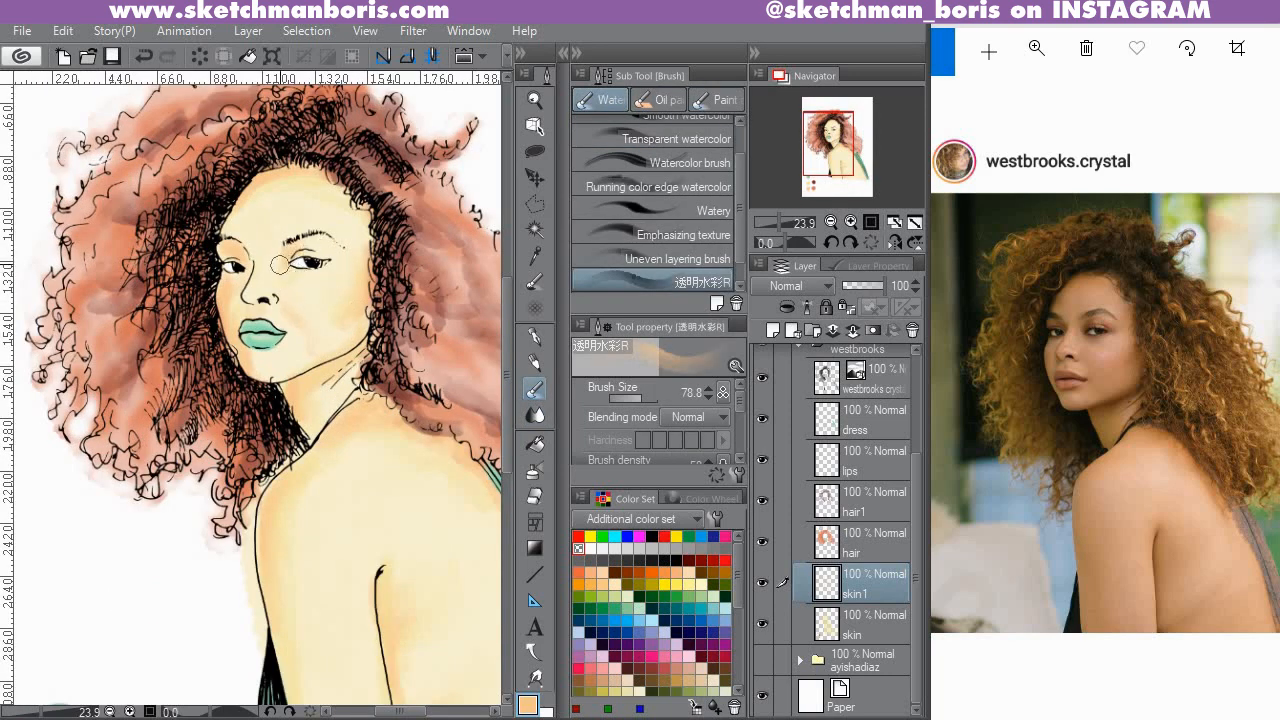
key(j)
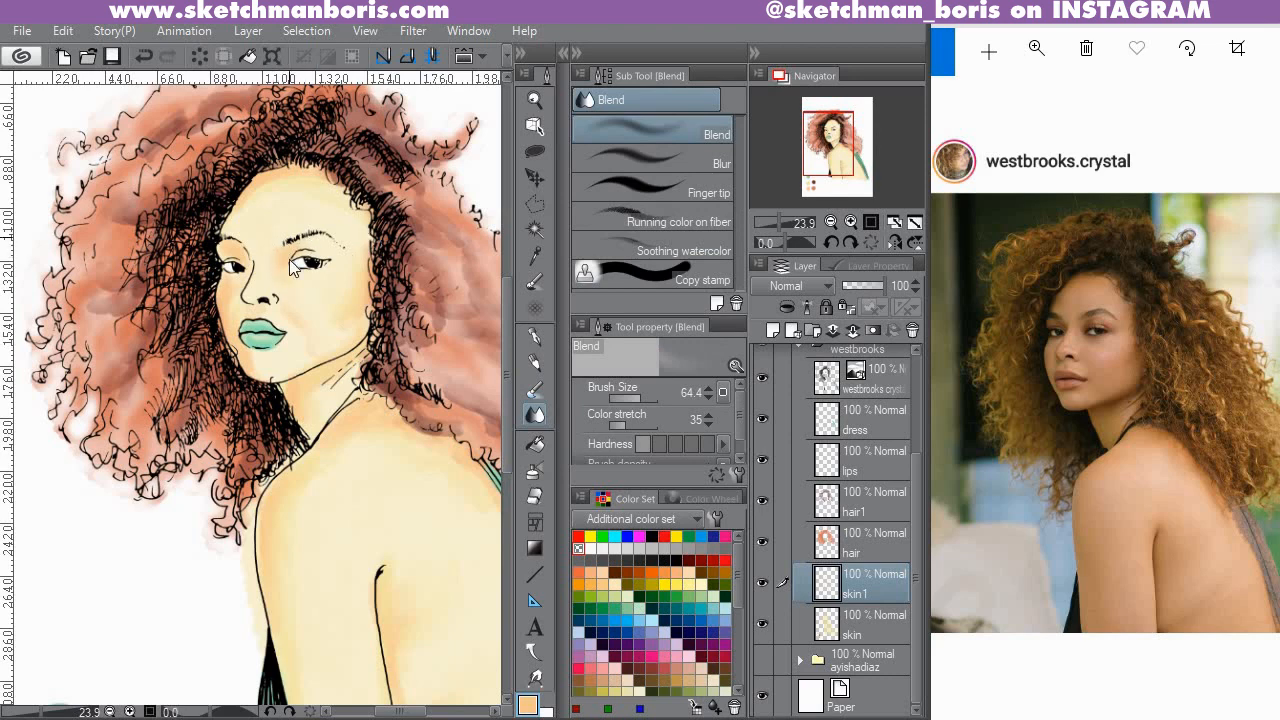
scroll(291, 266, down, 3)
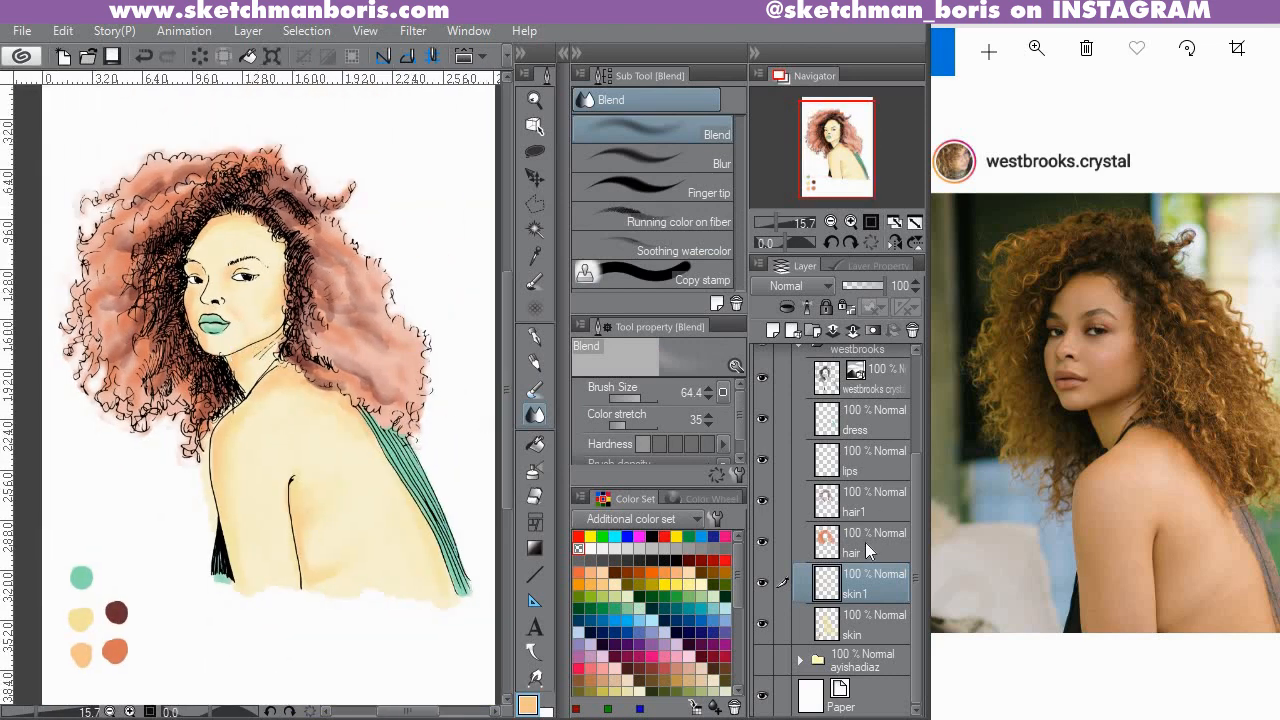
Create a new layer above the dress layer and name it shadow.
scroll(866, 543, up, 2)
scroll(866, 543, down, 1)
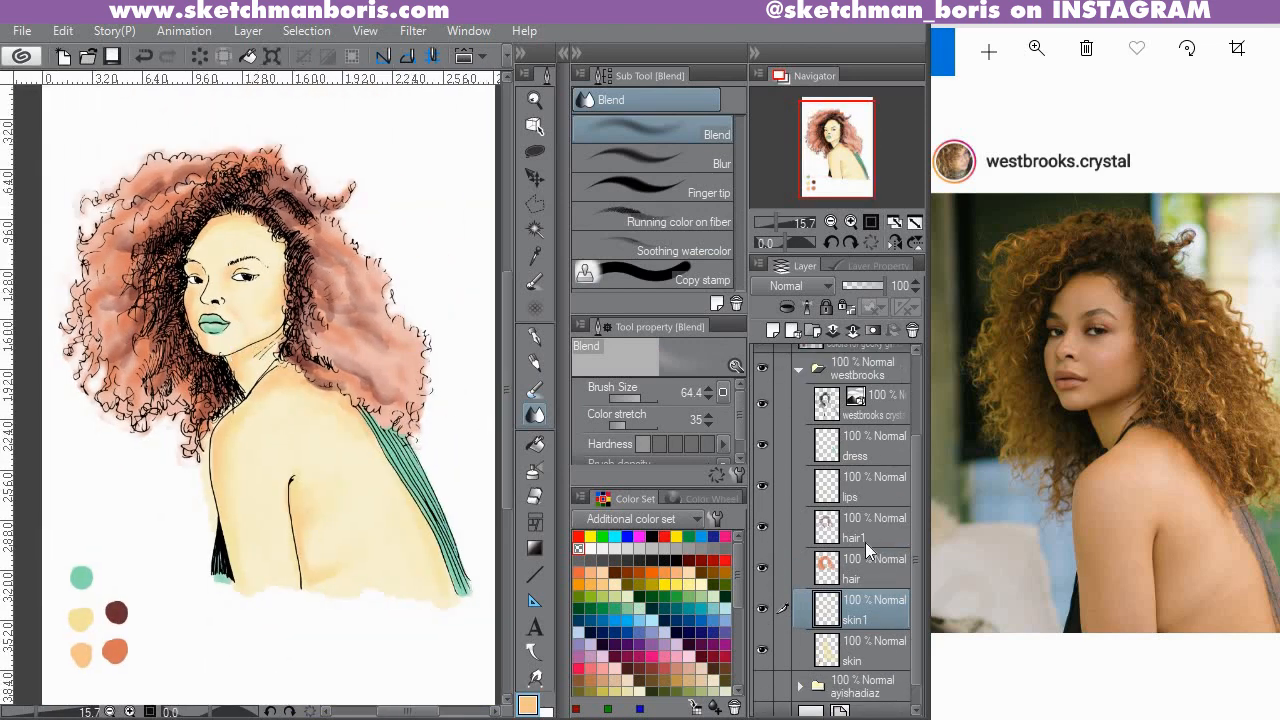
click(879, 448)
key(ctrl+shift+n)
double_click(885, 455)
text(sha)
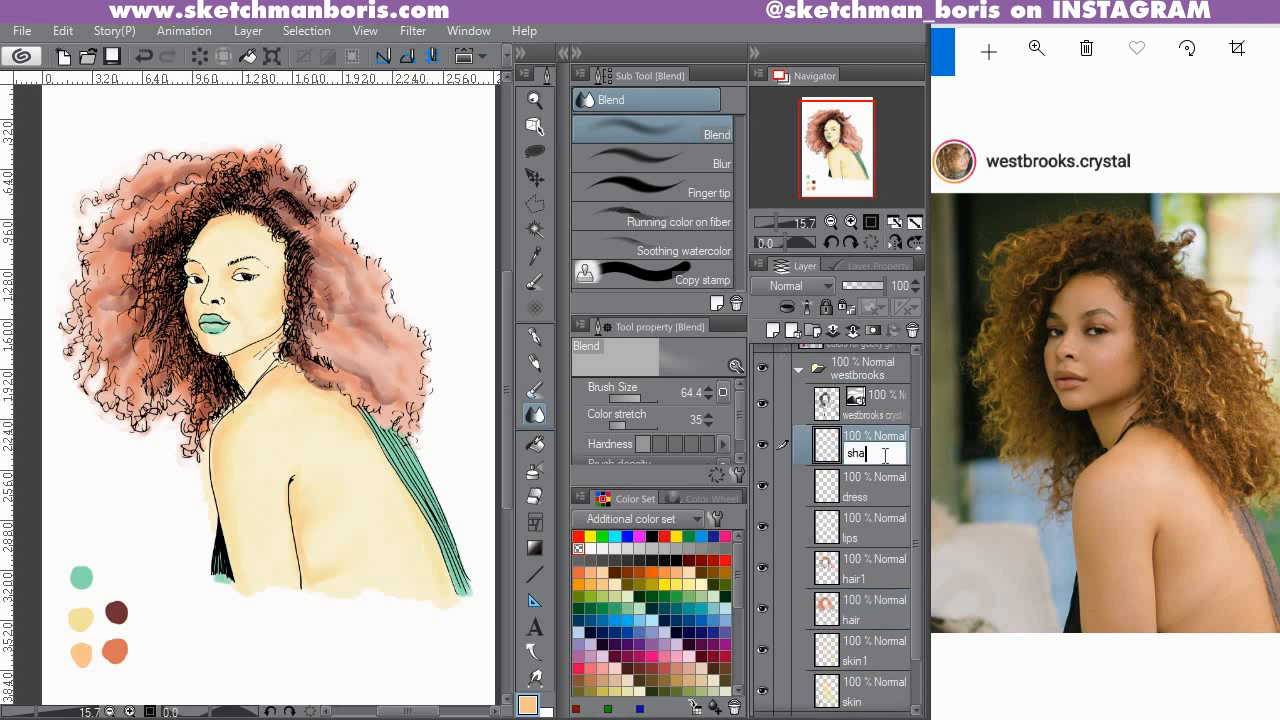
text(dow)
key(Return)
Choose black for the watercolor brush and set the shadow layer's opacity to 42%.
key(b)
click(651, 537)
click(855, 287)
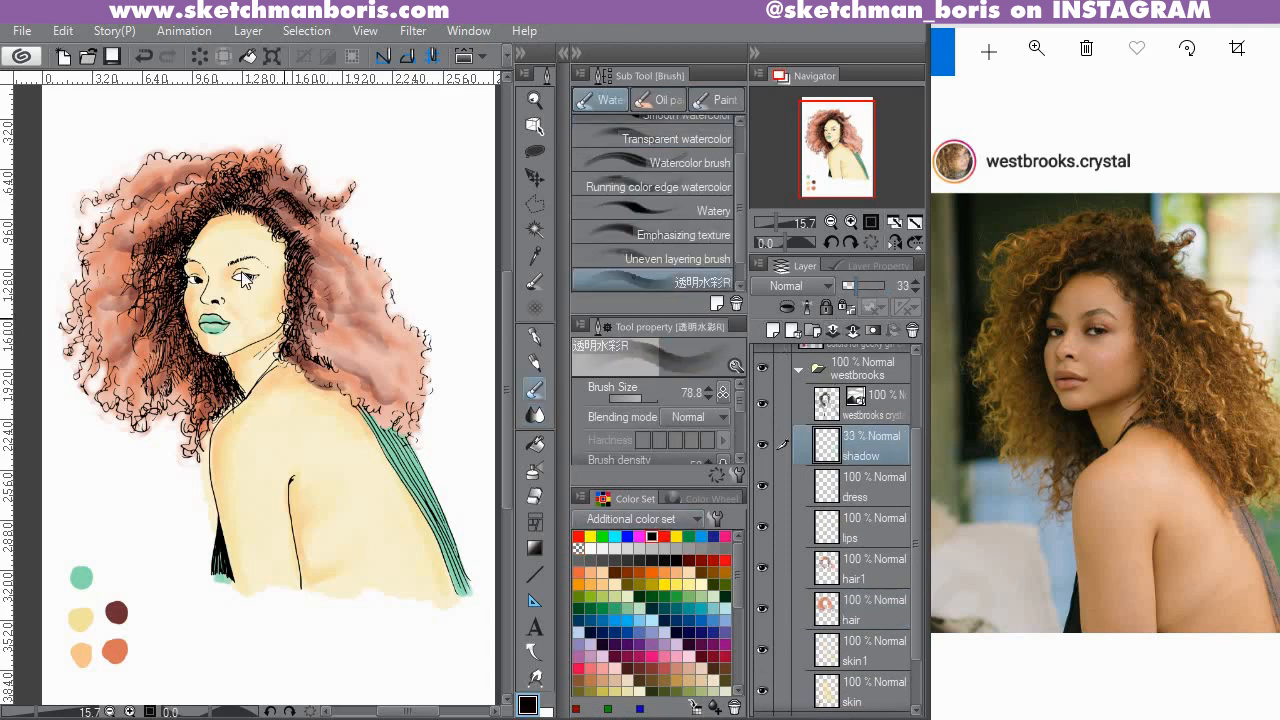
scroll(243, 280, up, 2)
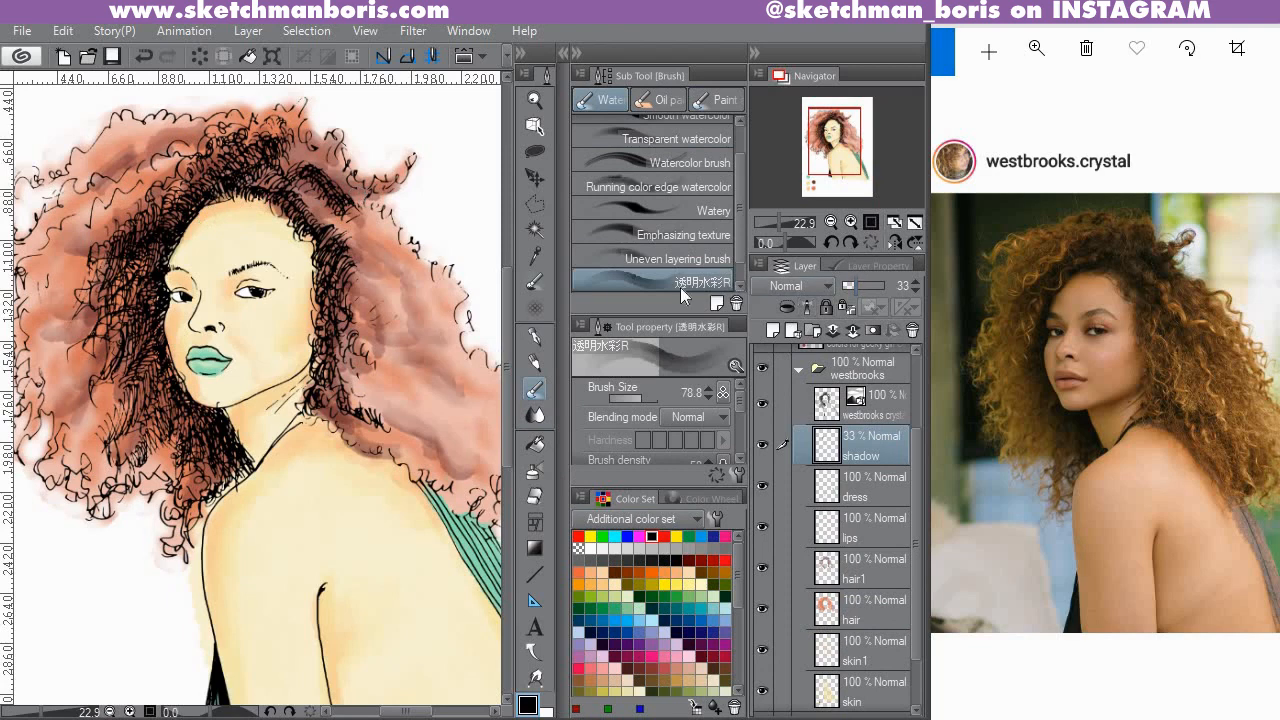
click(855, 286)
Clean stray color along the face's outer edge on the skin and skin1 layers with the Hard eraser at size 8.5.
click(866, 684)
key(e)
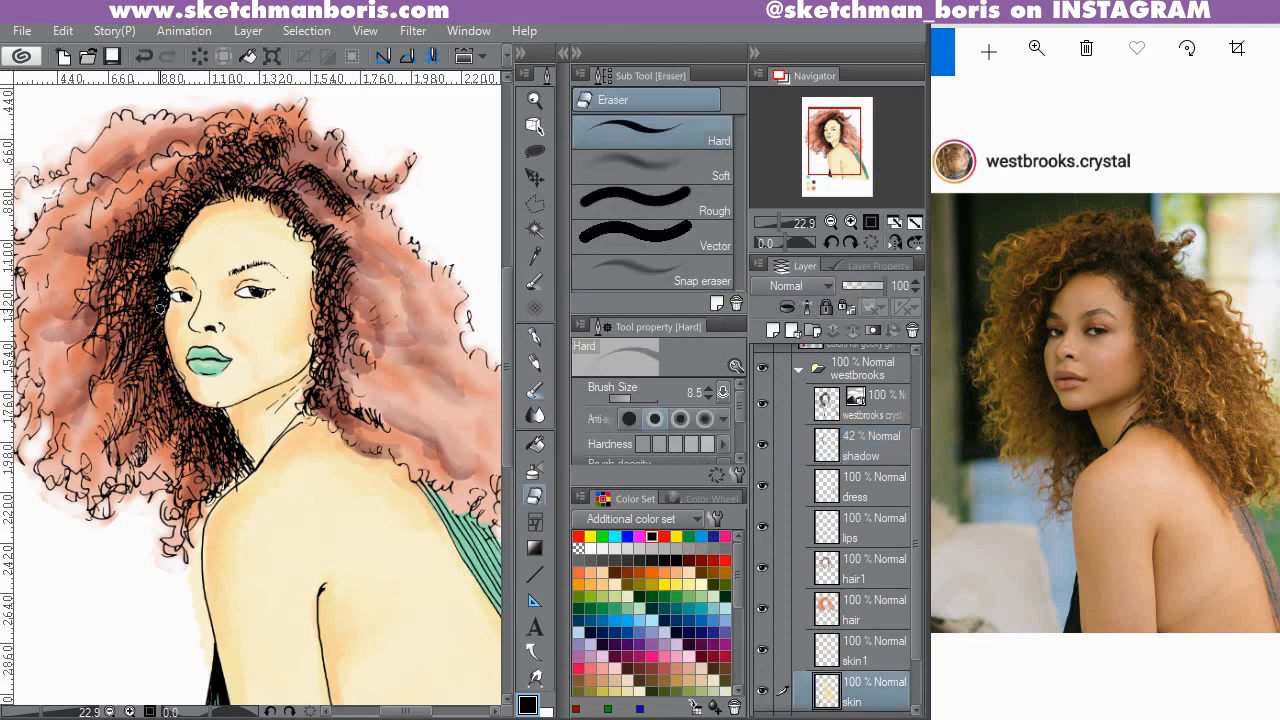
ctrl+shift+click(175, 282)
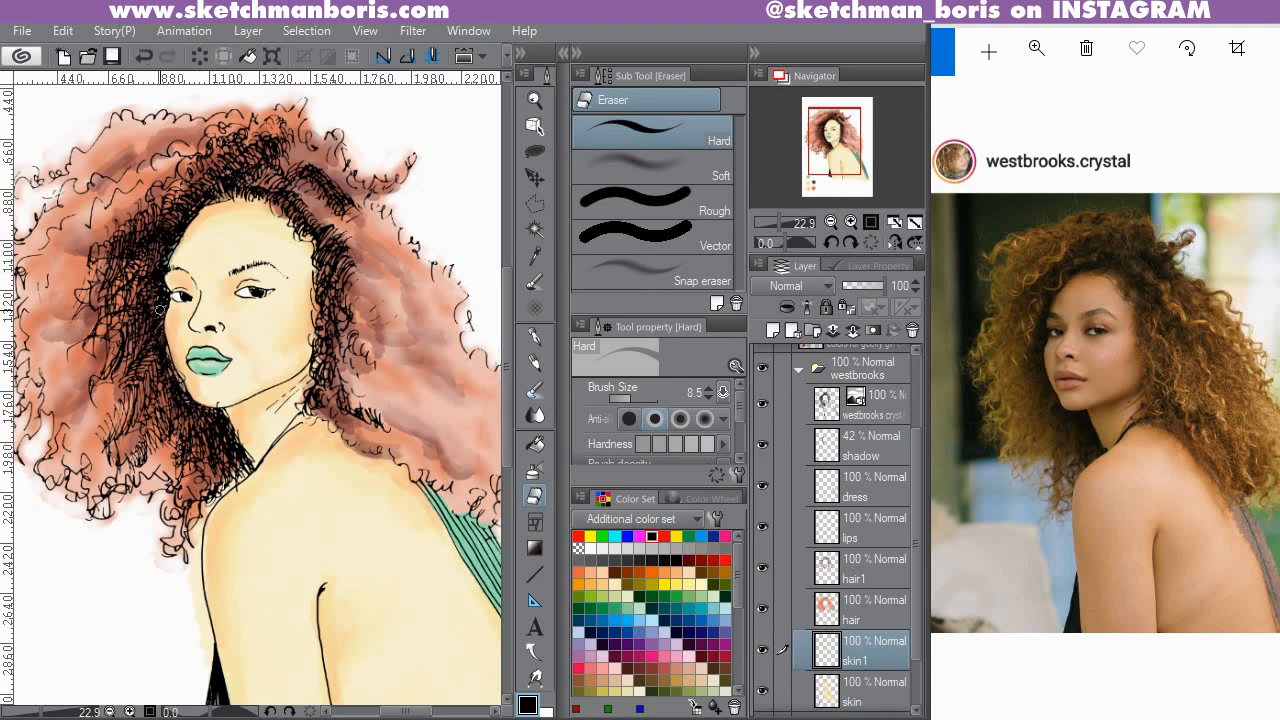
On the shadow layer, paint black watercolor shadows in the hair beside the face and neck, and set the layer's opacity to 79%.
click(535, 391)
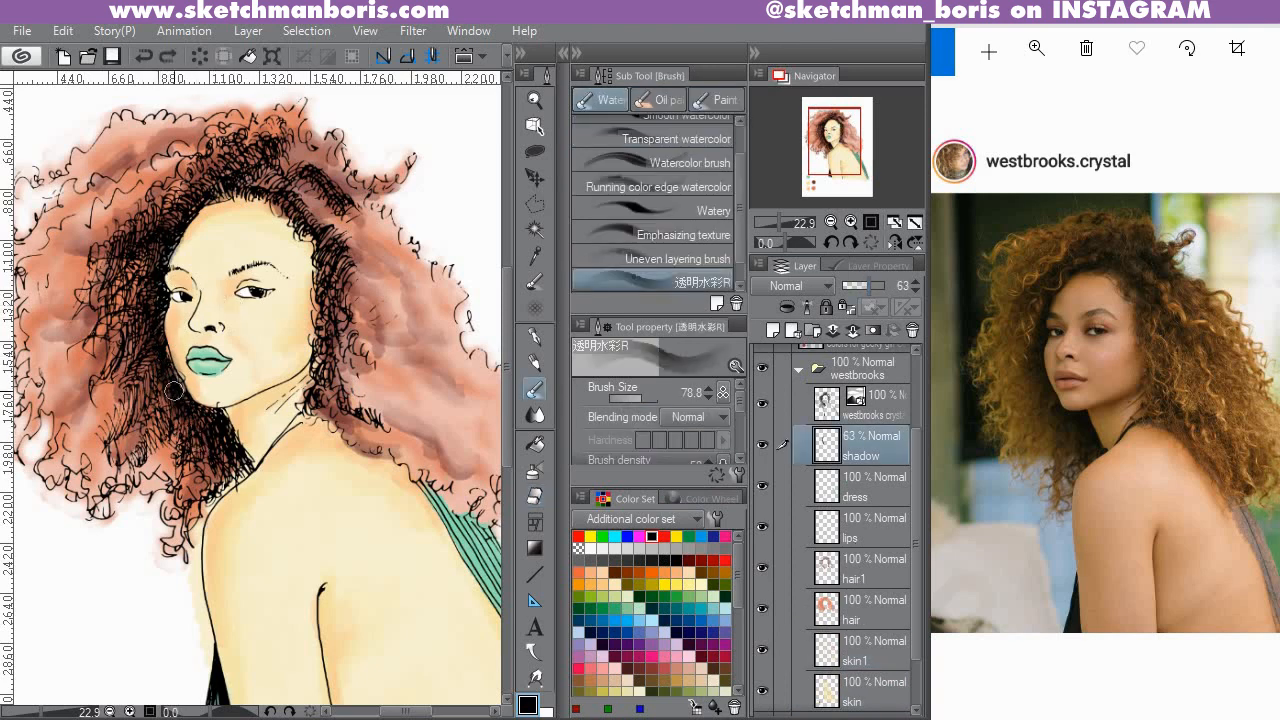
drag(236, 455, 228, 487)
drag(873, 287, 886, 287)
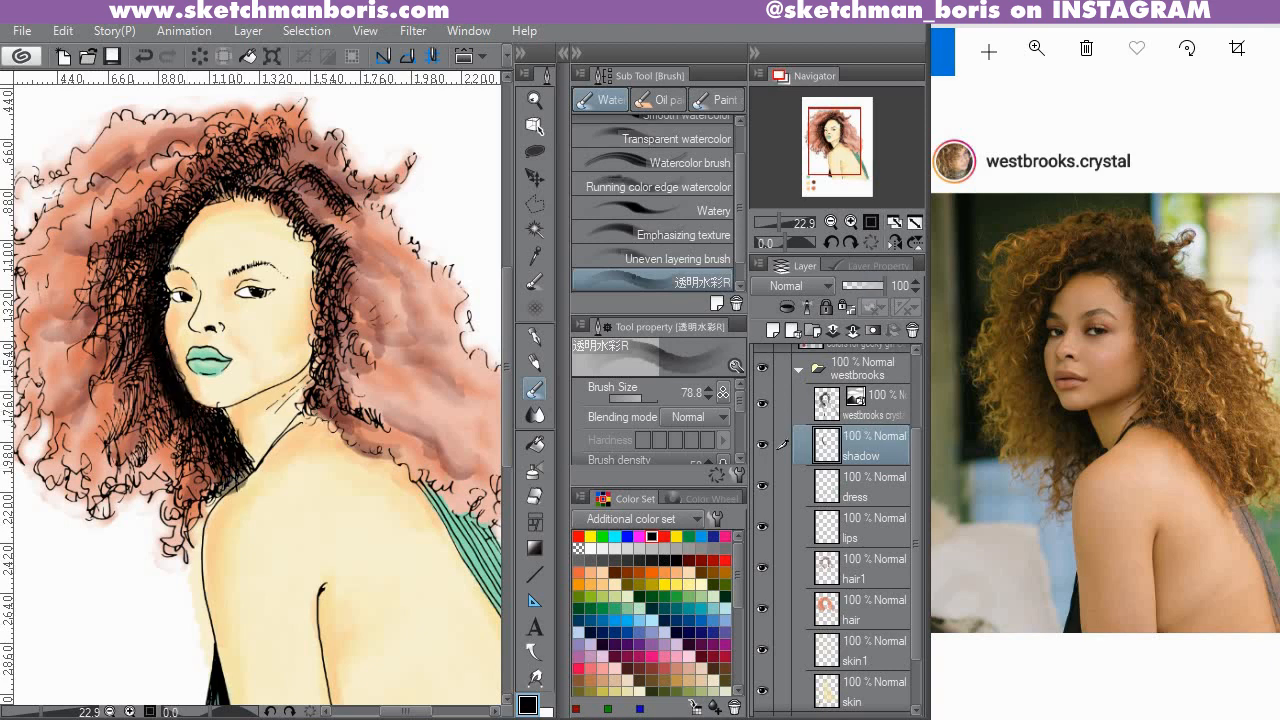
click(875, 286)
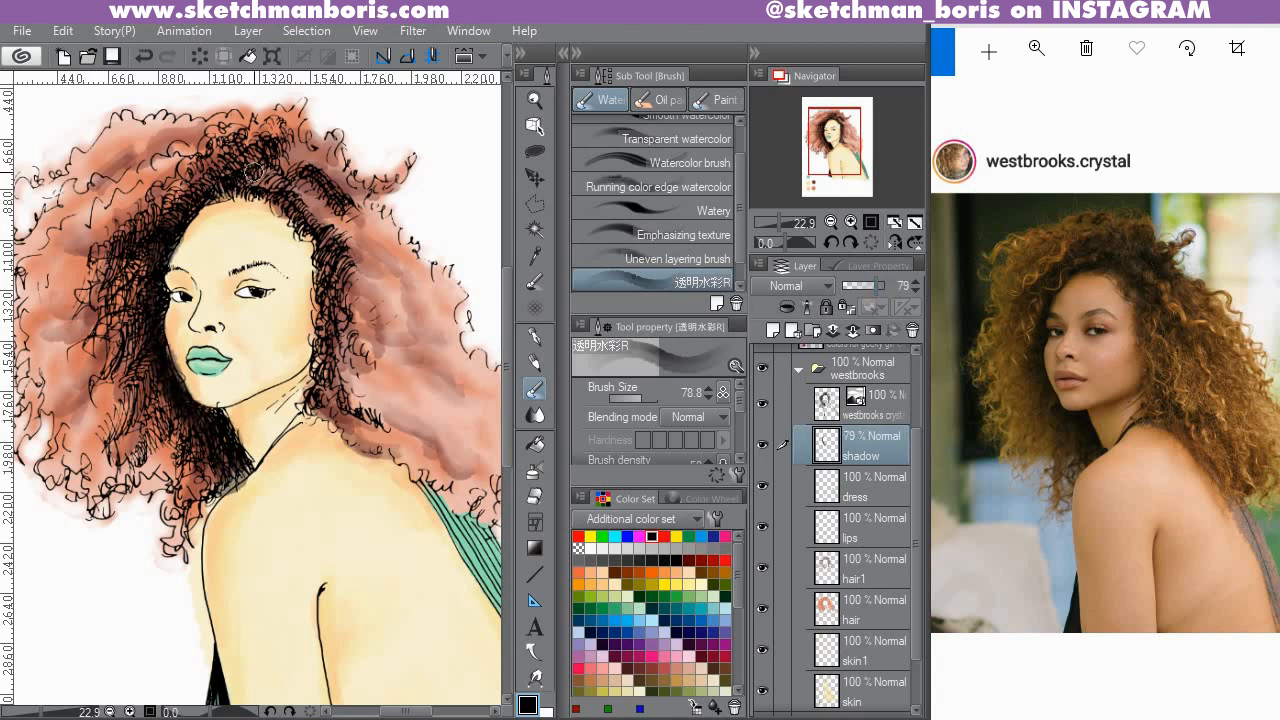
Soften the black hair shadows with Blend at size 64.4 and set the shadow layer's opacity to 69%.
key(j)
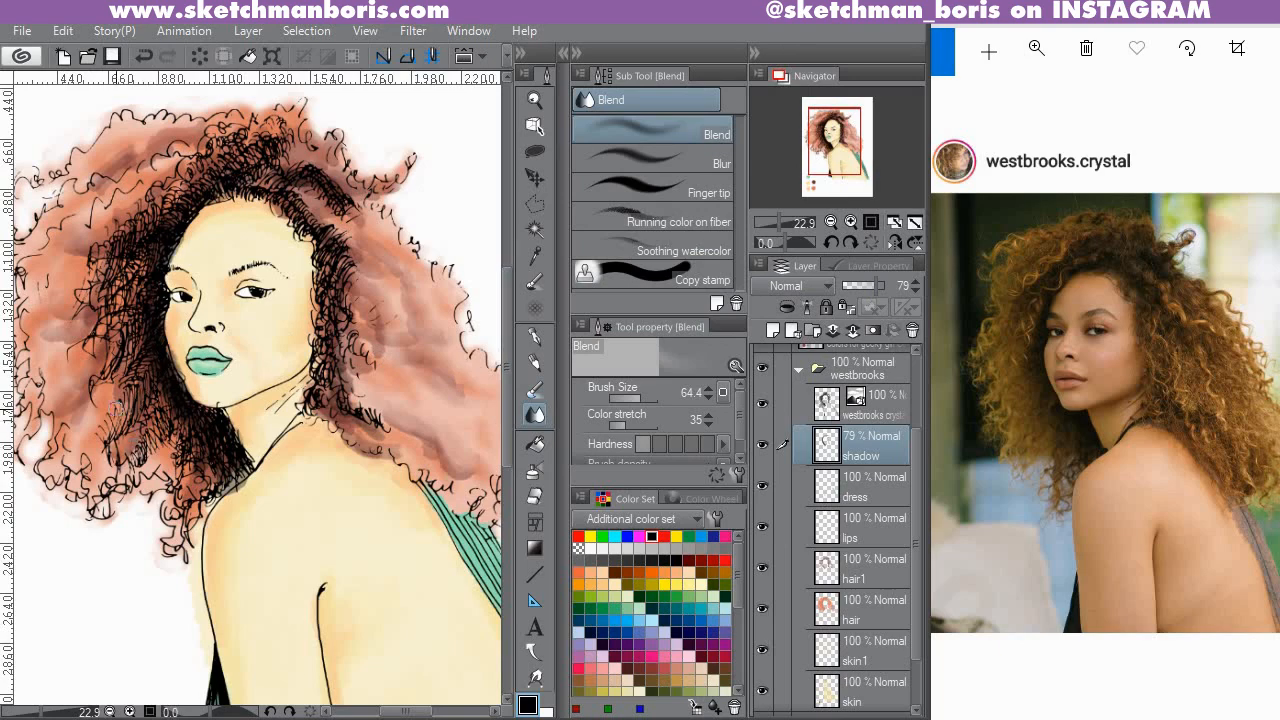
click(915, 290)
scroll(313, 258, down, 4)
scroll(321, 272, up, 1)
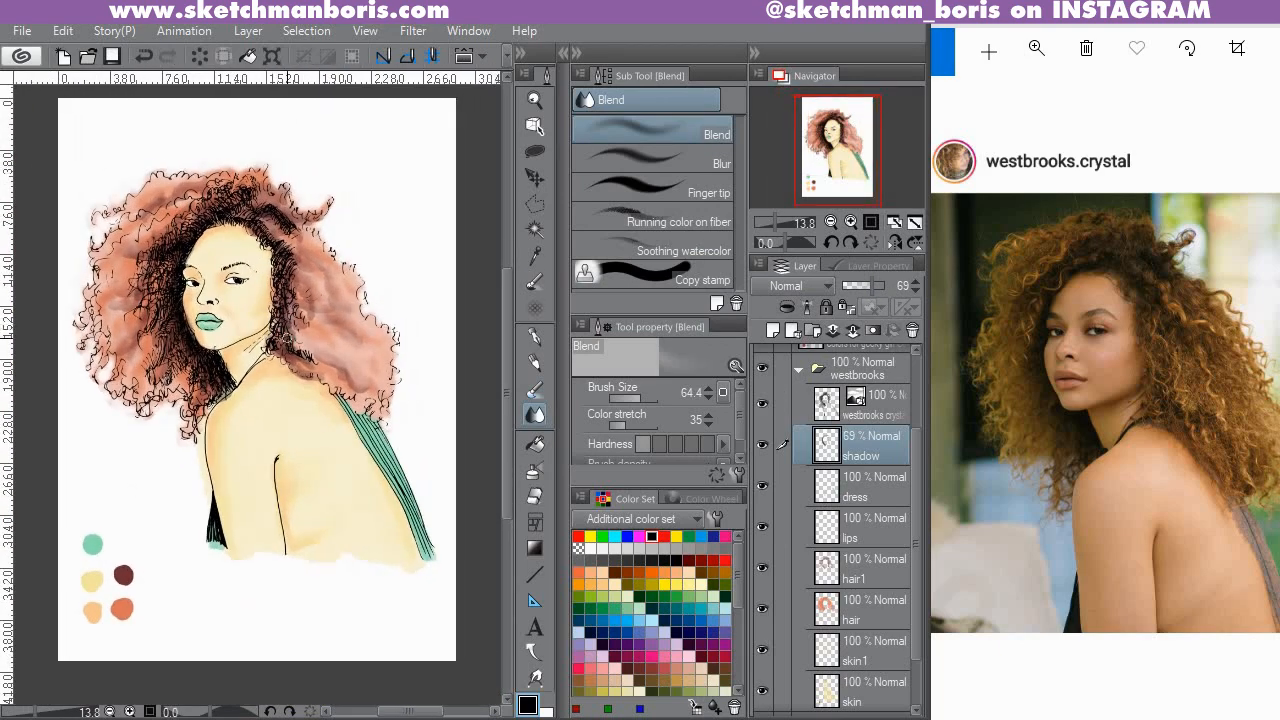
Sample the orange swatch and create a new layer named highlight above the shadow layer.
key(i)
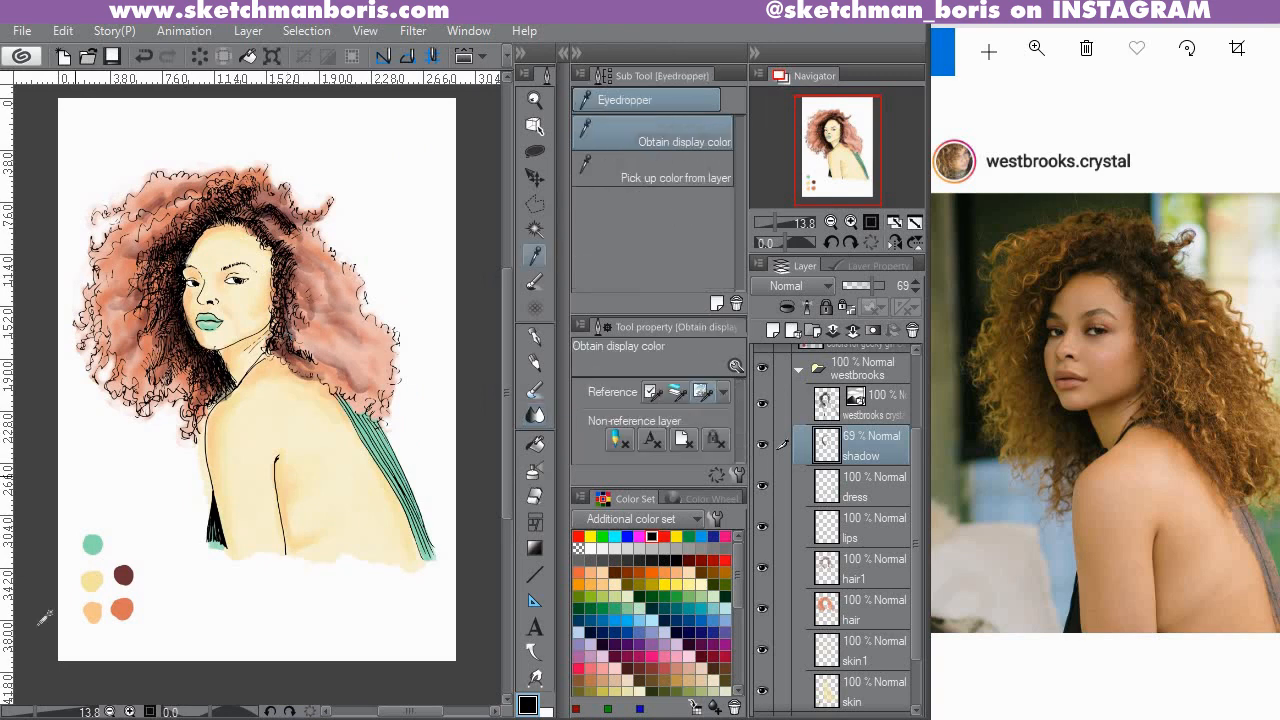
click(773, 330)
double_click(885, 511)
text(hi)
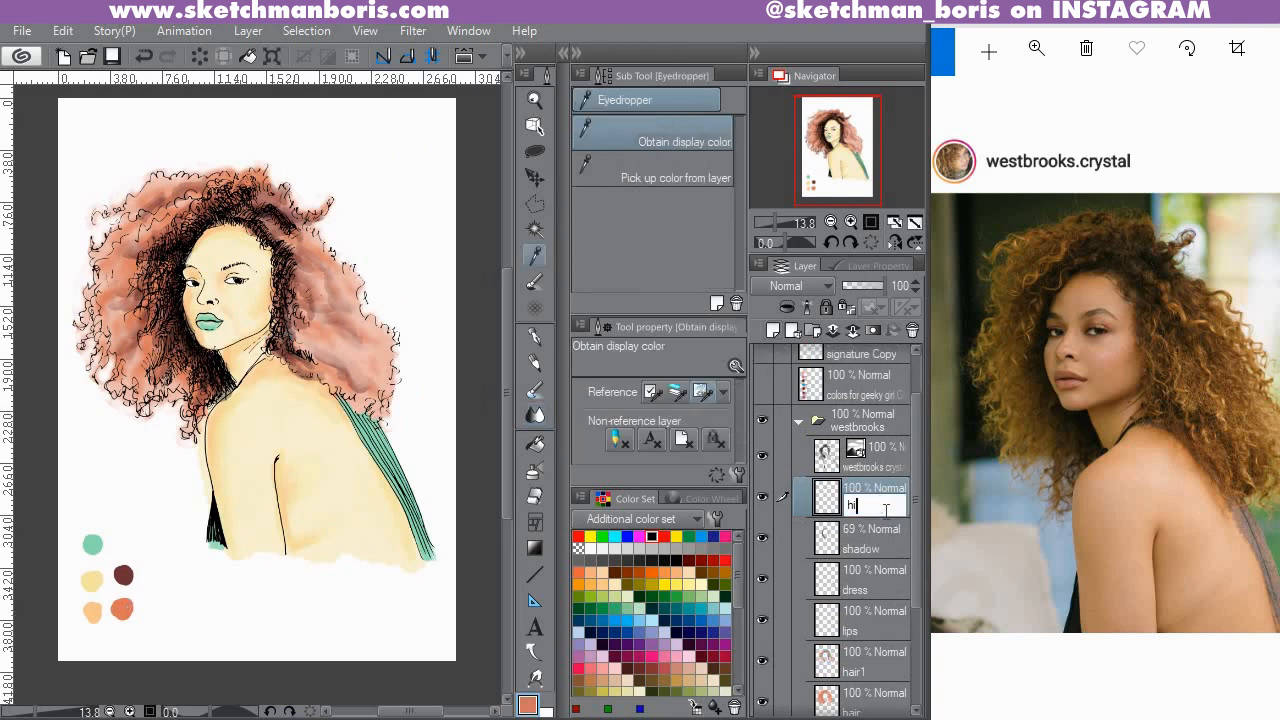
Try orange, red and other palette colors as Glow dodge highlights on the forehead with the watercolor brush at size 216.5, undoing the strokes.
click(814, 287)
click(772, 480)
key(b)
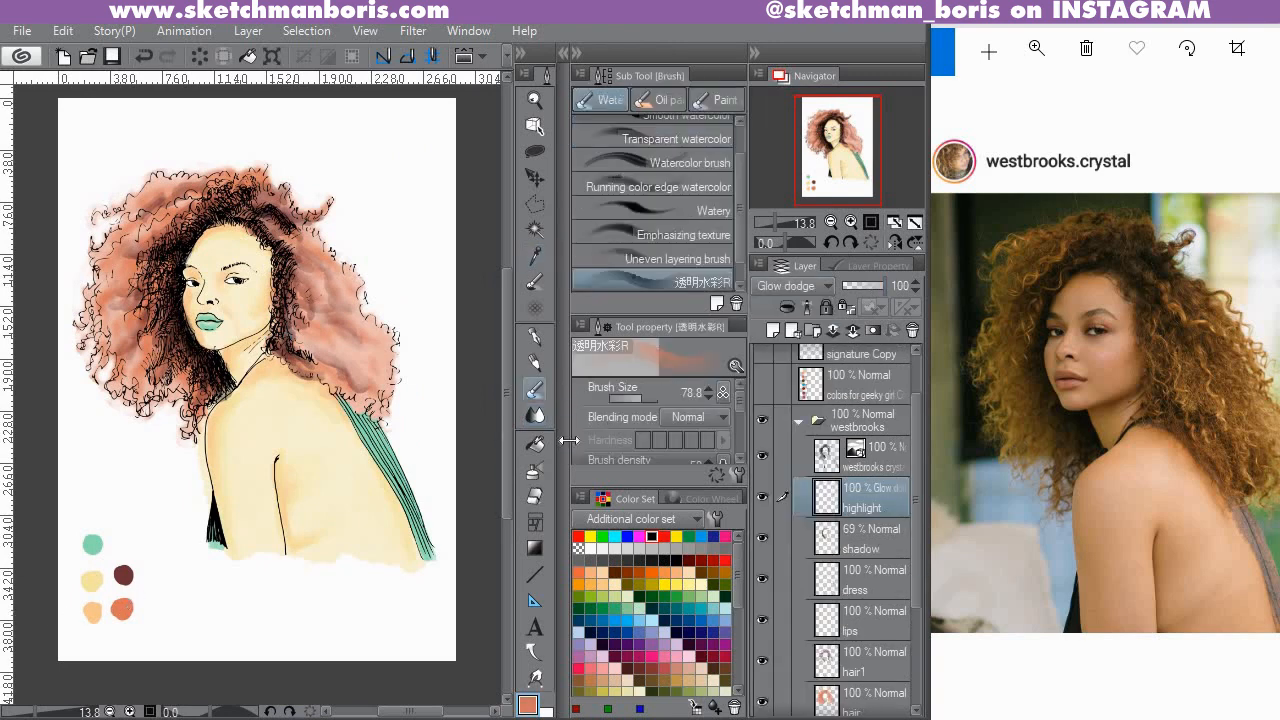
scroll(222, 254, up, 2)
click(648, 398)
mouse_move(208, 256)
mouse_down()
mouse_move(236, 280)
mouse_move(258, 238)
mouse_move(271, 247)
mouse_move(265, 231)
mouse_move(286, 227)
mouse_up()
click(580, 583)
key(ctrl+z)
click(664, 584)
key(ctrl+z)
click(725, 561)
drag(249, 253, 278, 243)
key(ctrl+z)
key(ctrl+z)
key(ctrl+z)
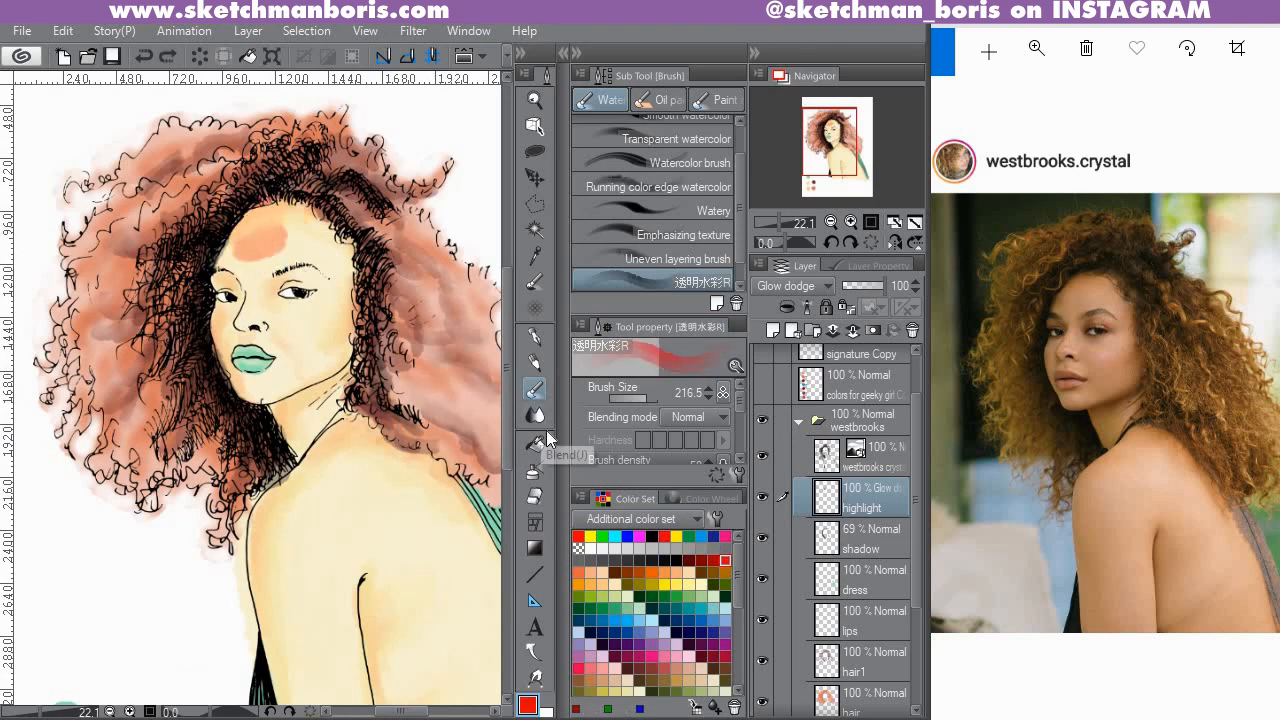
Switch to the Soft airbrush in magenta at size 176.9 and set the highlight layer's blending mode to Normal.
click(540, 470)
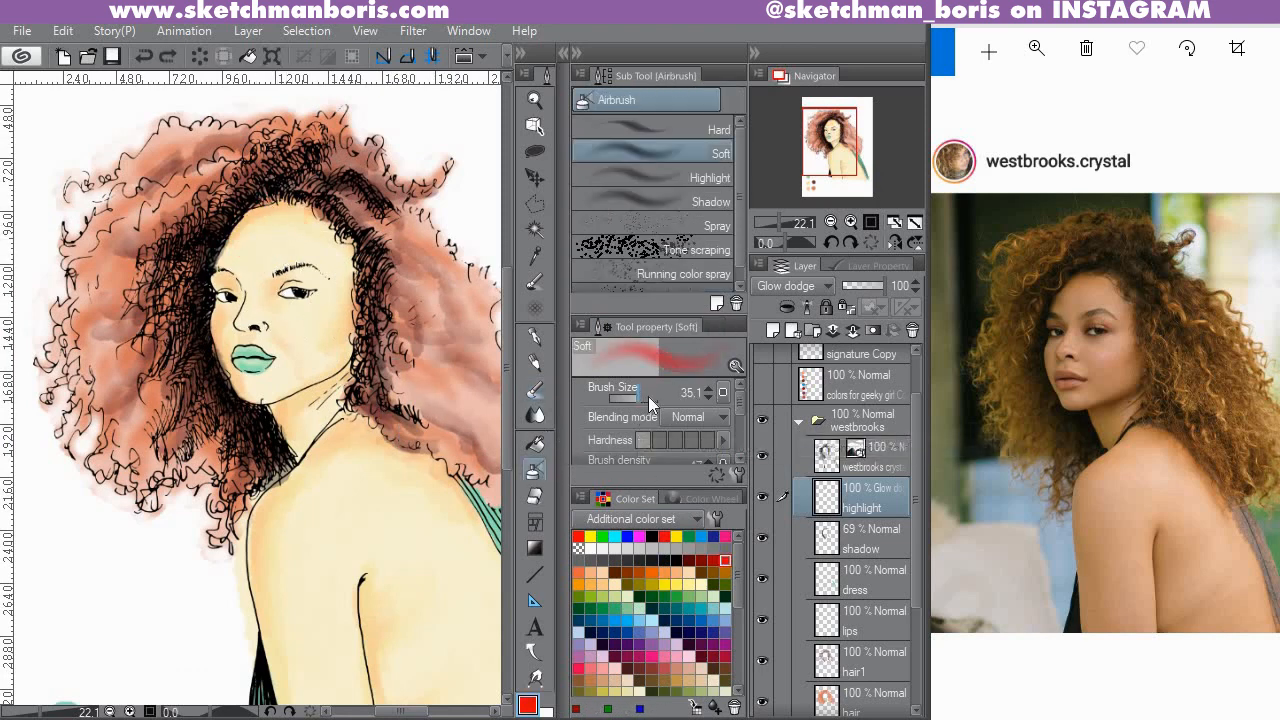
click(725, 644)
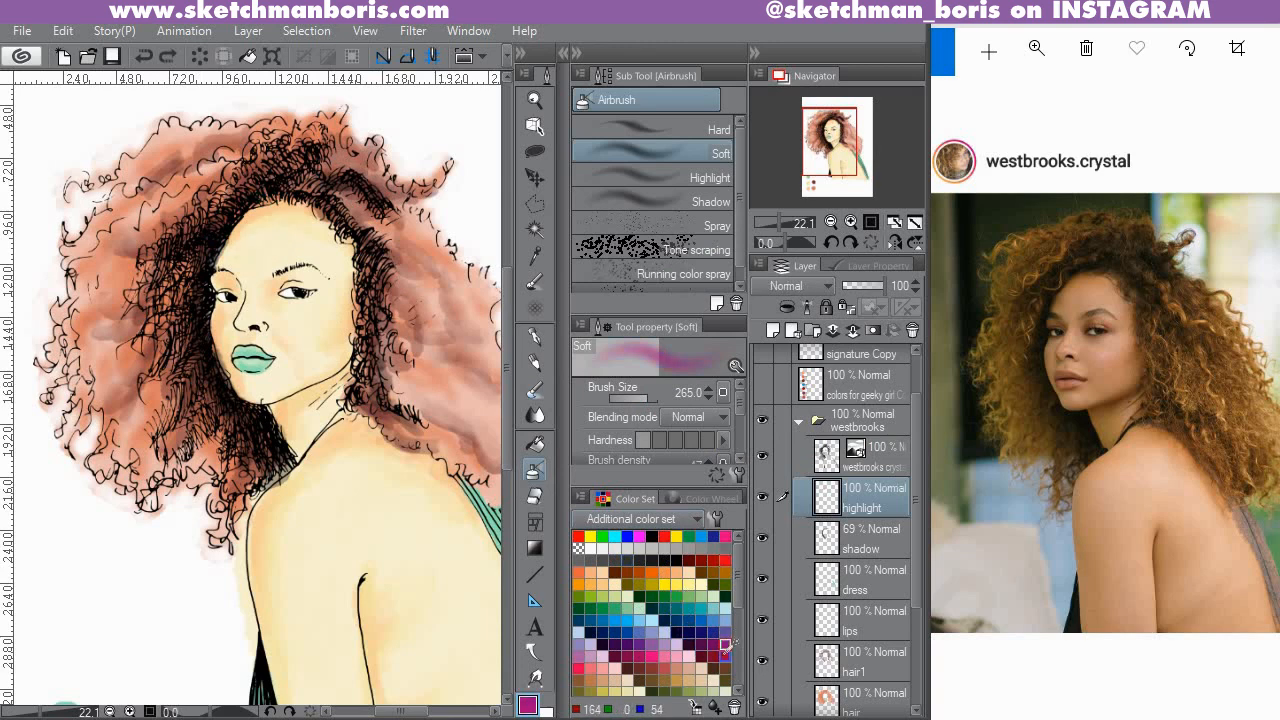
click(653, 400)
click(646, 397)
Try soft magenta airbrush strokes on the forehead and undo them.
drag(252, 250, 258, 236)
drag(245, 250, 264, 238)
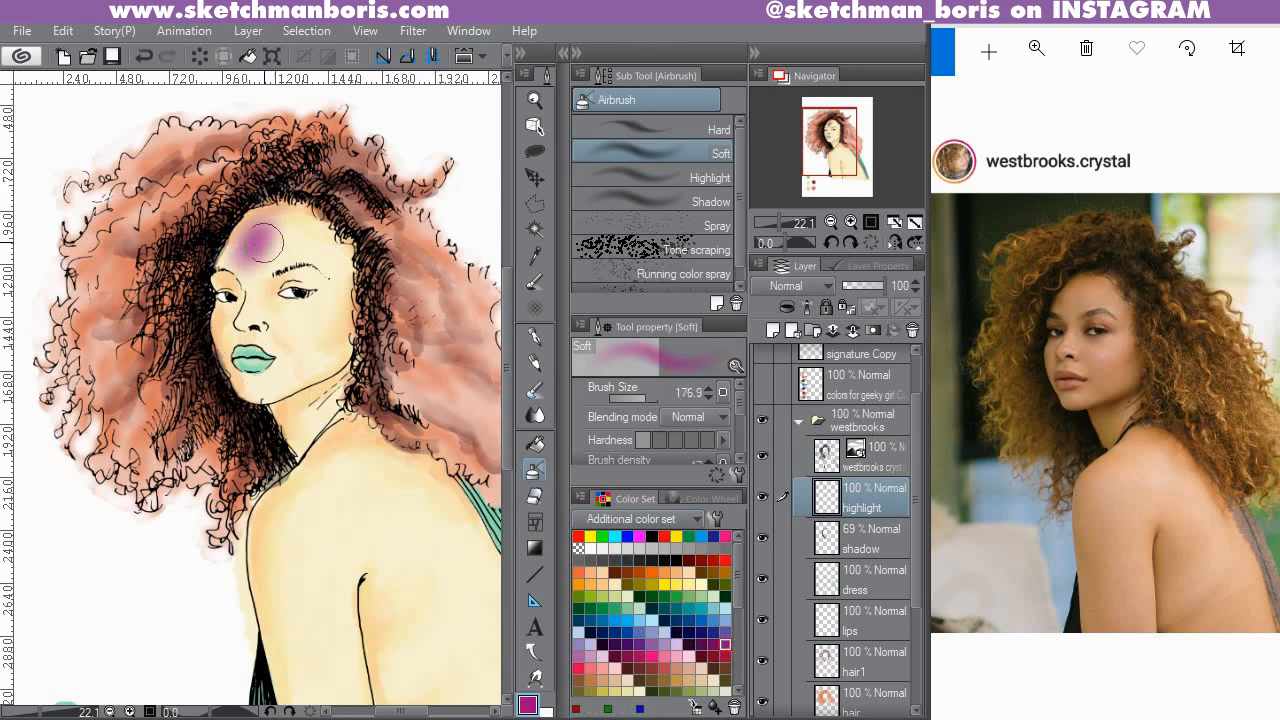
key(ctrl+z)
key(ctrl+z)
Airbrush soft white highlights on the forehead and cheek of the highlight layer, using brush sizes 64.4 and 96.5.
click(590, 548)
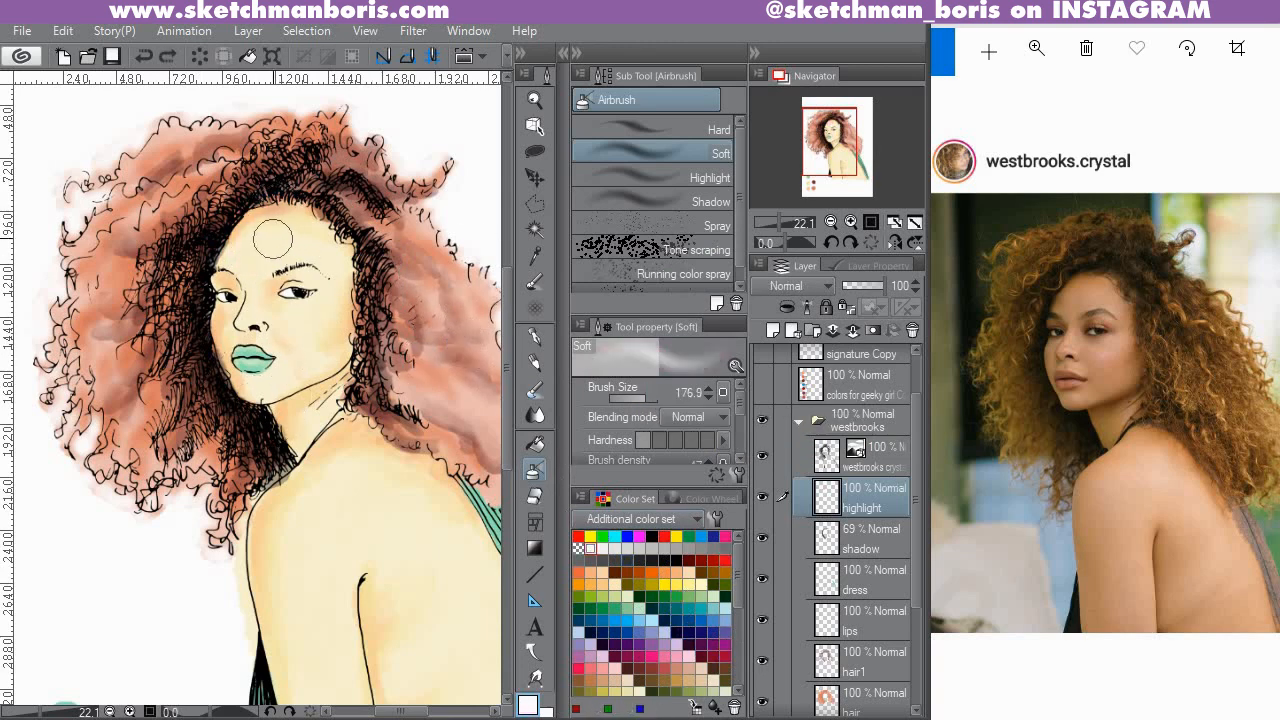
drag(641, 399, 628, 399)
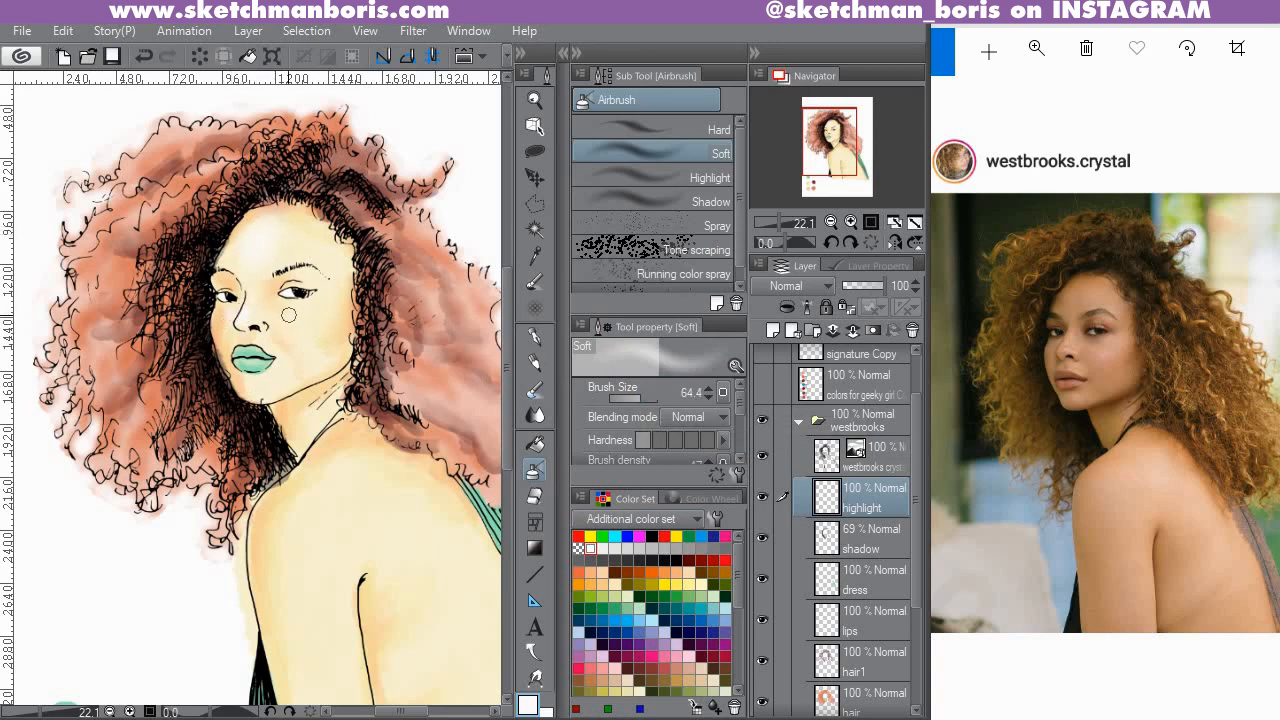
click(642, 398)
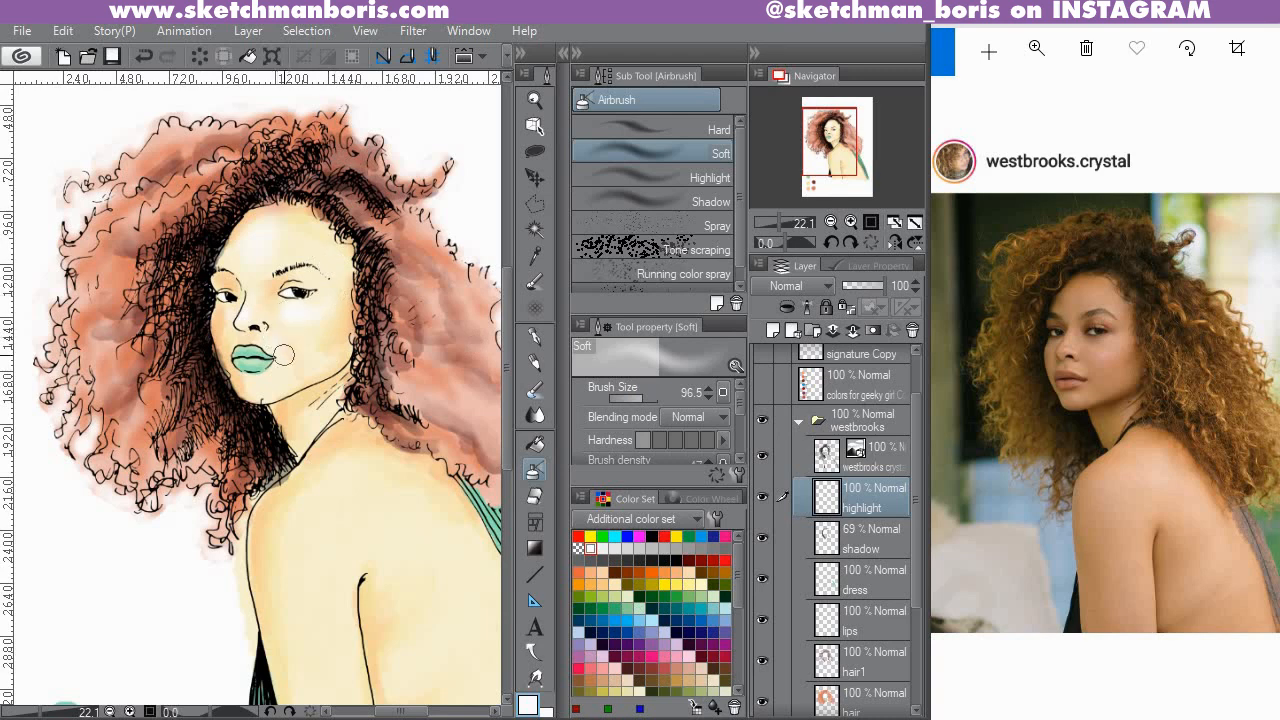
Airbrush soft white highlights on the shoulder and back with the Soft airbrush at size 176.9.
scroll(305, 254, down, 5)
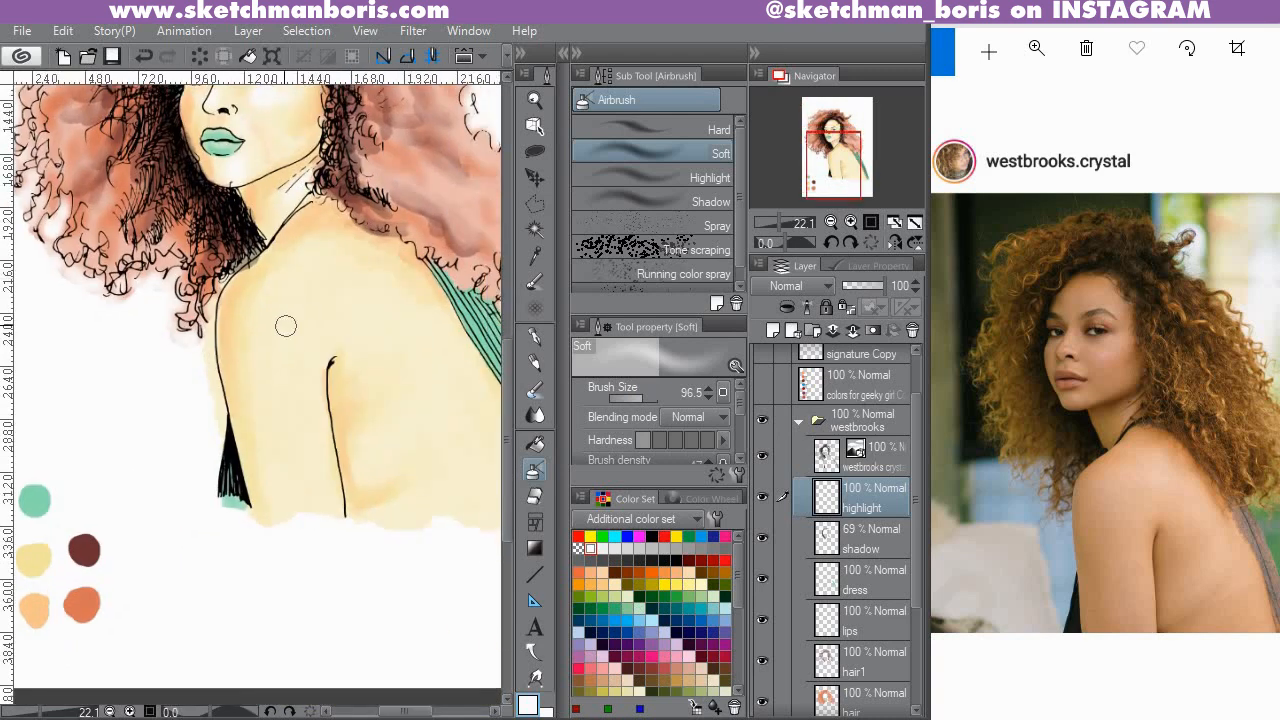
click(648, 399)
mouse_move(280, 298)
mouse_down()
mouse_move(284, 343)
mouse_move(248, 372)
mouse_up()
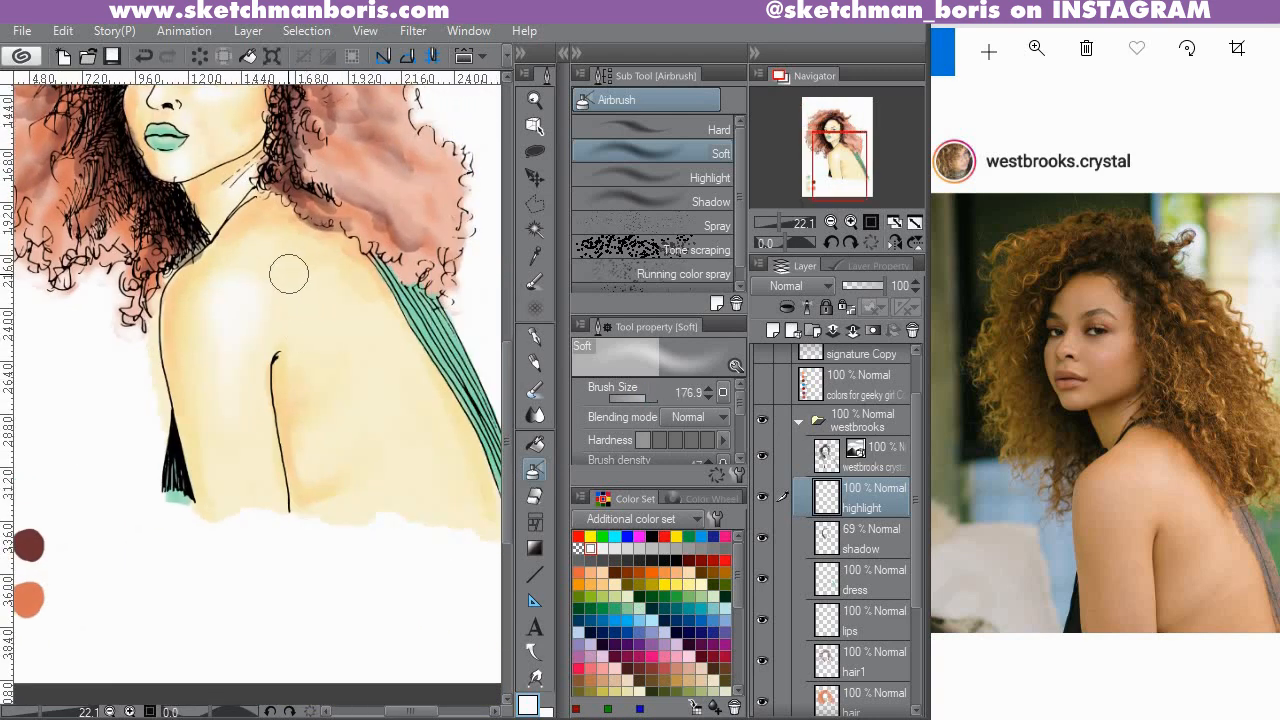
drag(360, 370, 406, 497)
scroll(314, 334, down, 3)
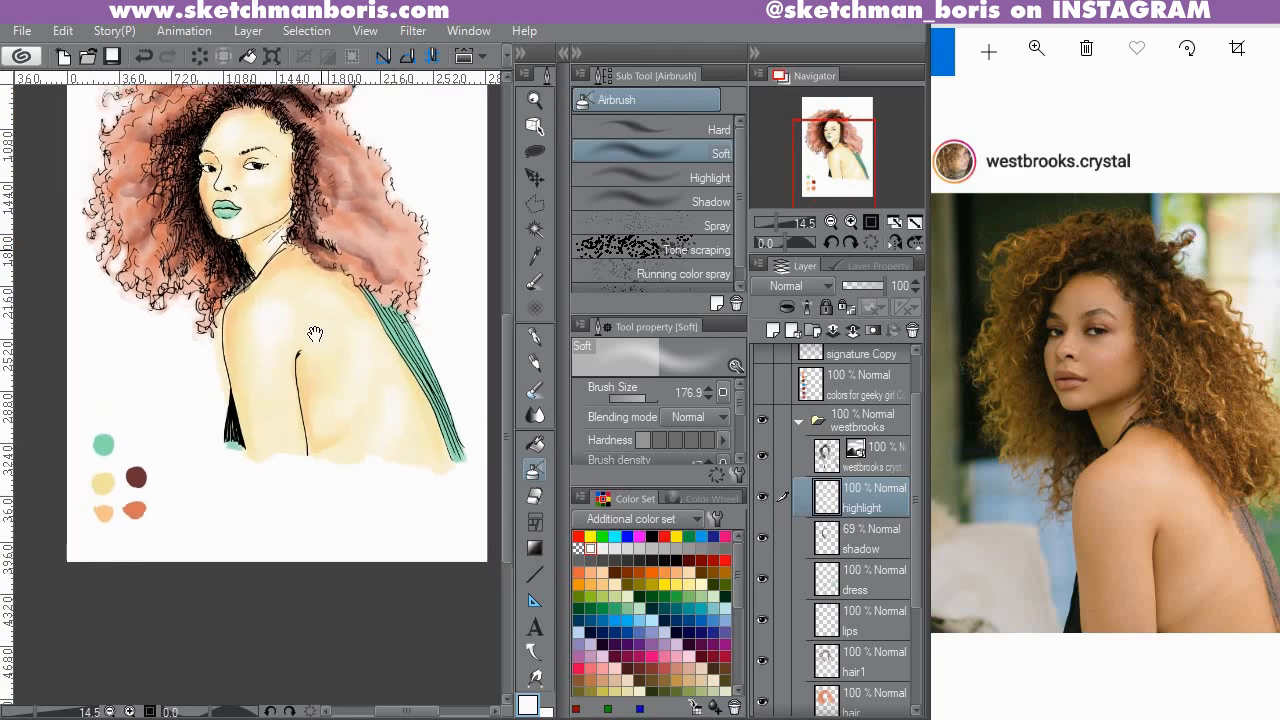
scroll(318, 330, up, 2)
scroll(318, 330, down, 1)
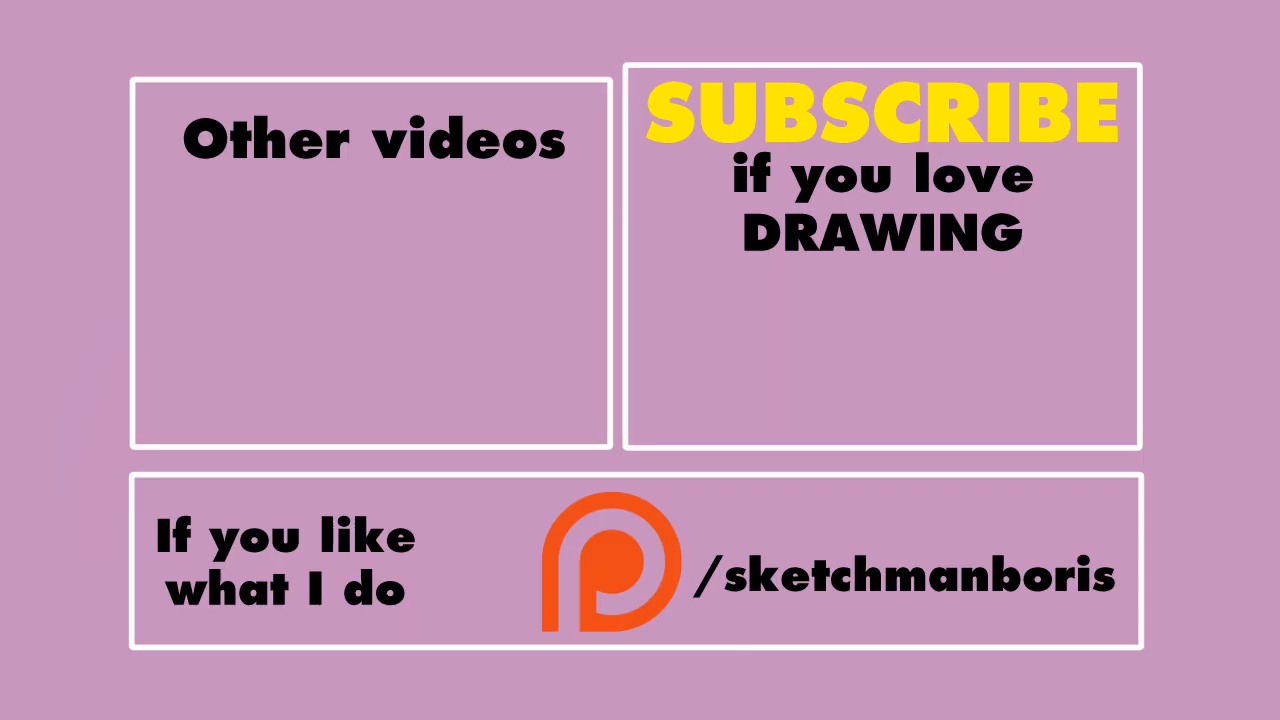